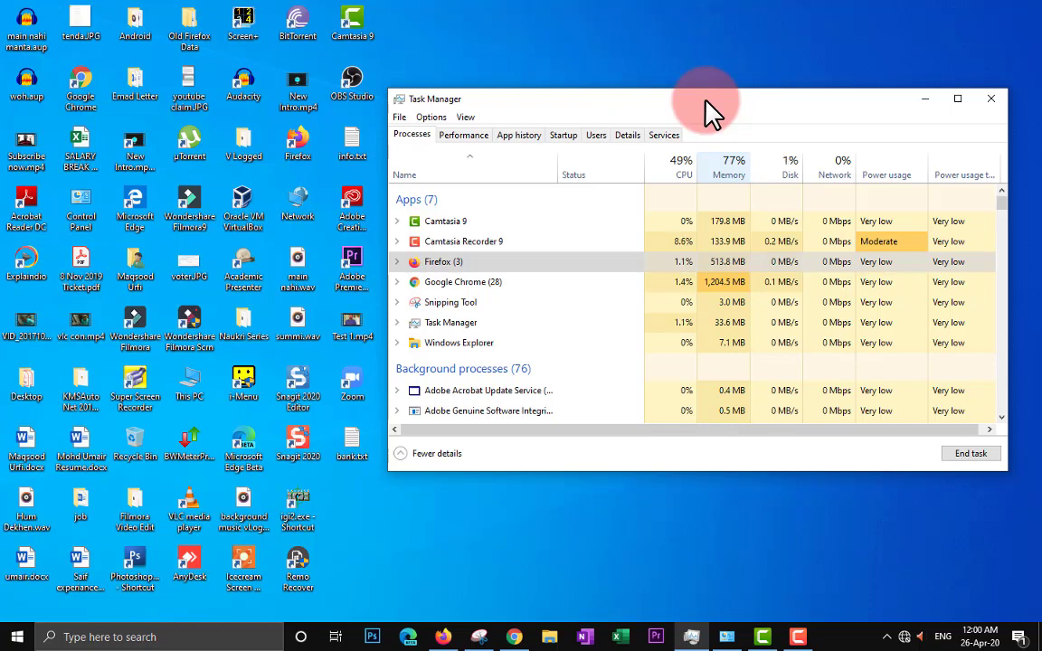
# Step: Close Task Manager and relaunch it through the taskbar options
pyautogui.click(992, 99)
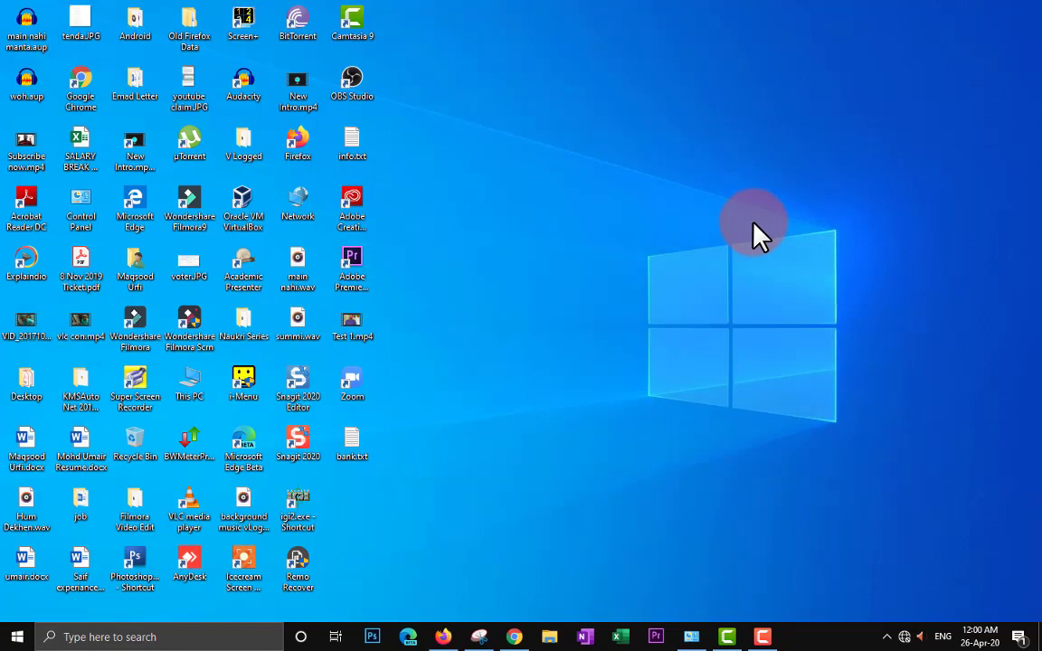
pyautogui.rightClick(832, 635)
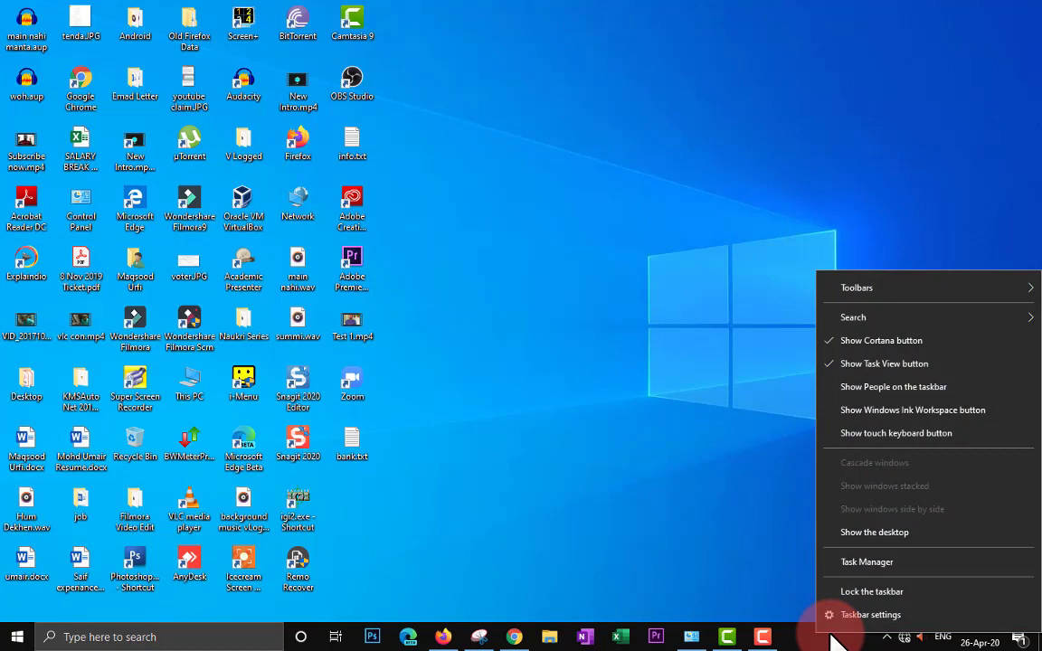
pyautogui.click(647, 372)
pyautogui.rightClick(836, 639)
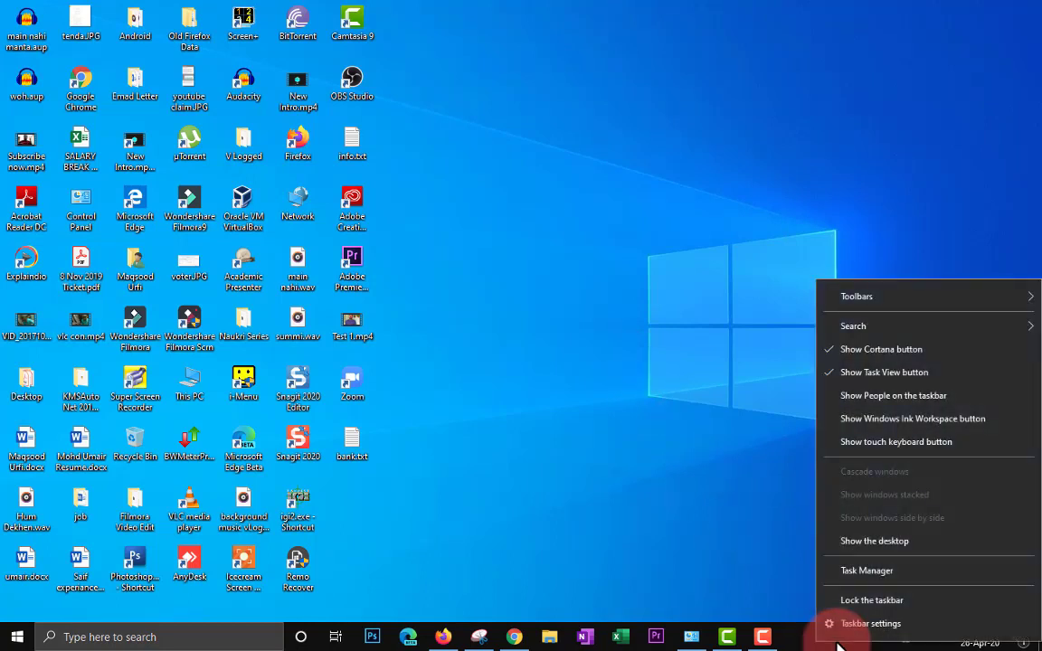
pyautogui.click(867, 573)
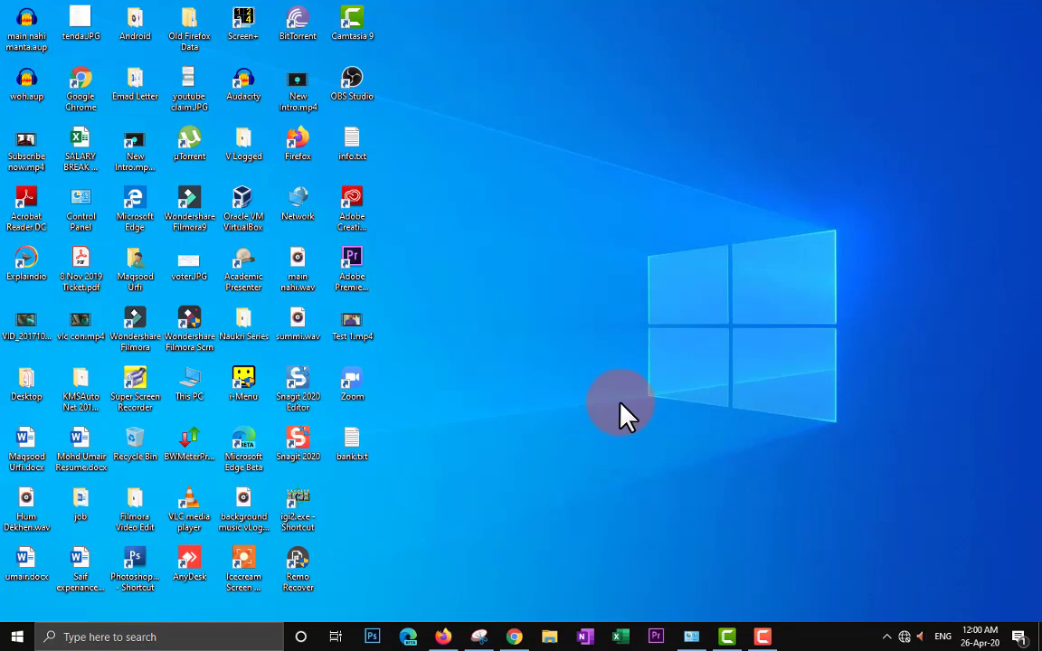
# Step: Launch Task Manager directly once more and close its window
pyautogui.press('ctrl')
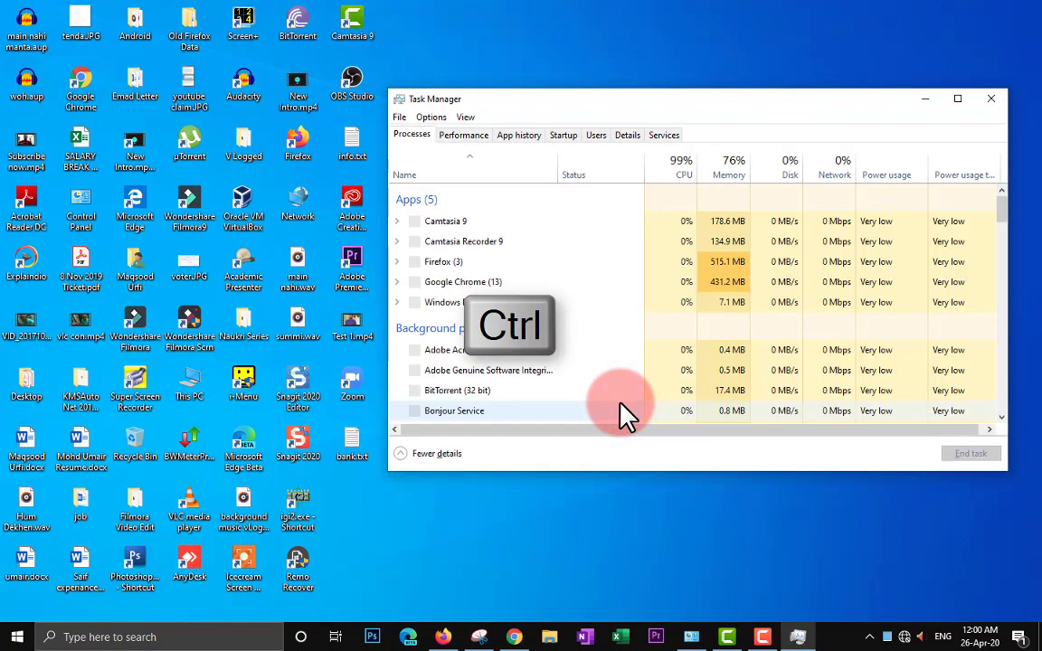
pyautogui.press('shift')
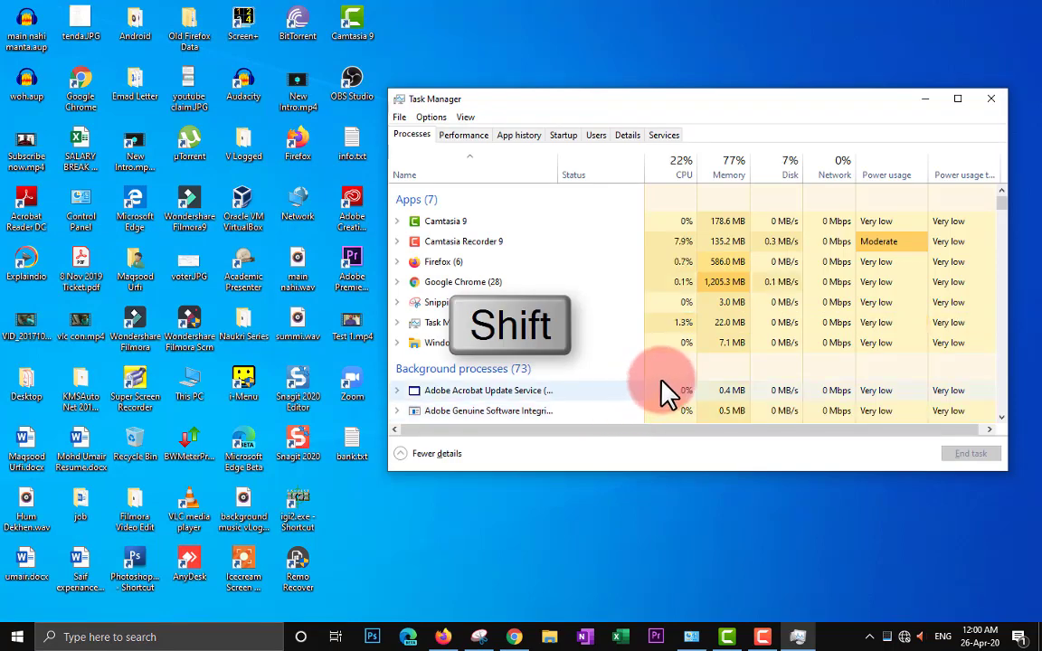
pyautogui.click(991, 98)
pyautogui.press('Escape')
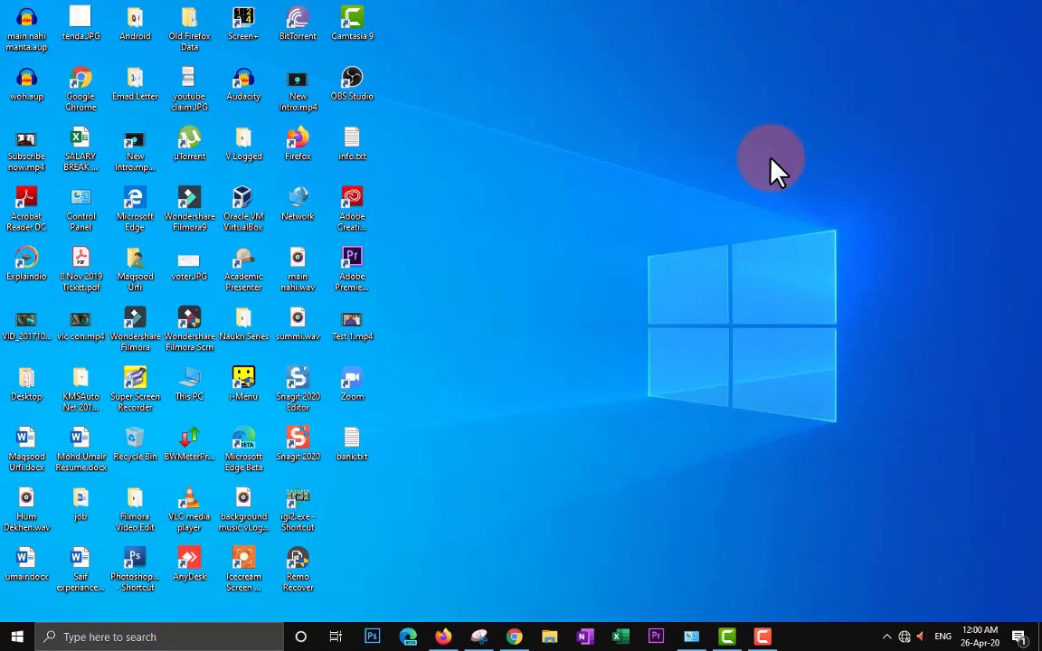
# Step: Return to the desktop and open Task Manager through the taskbar options
pyautogui.press('super+x')
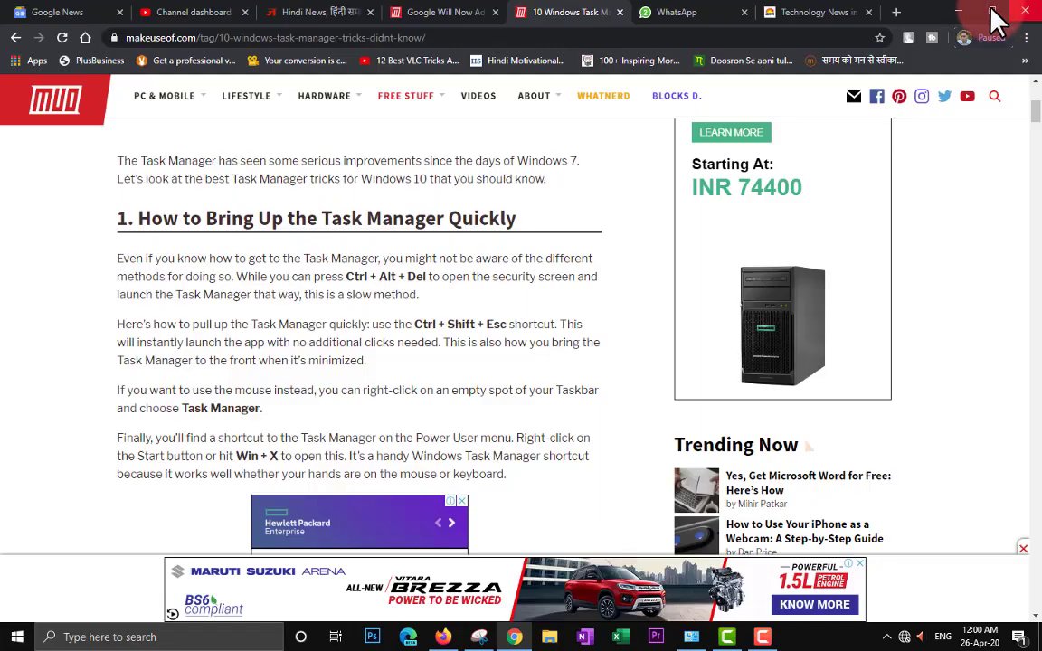
pyautogui.press('super+d')
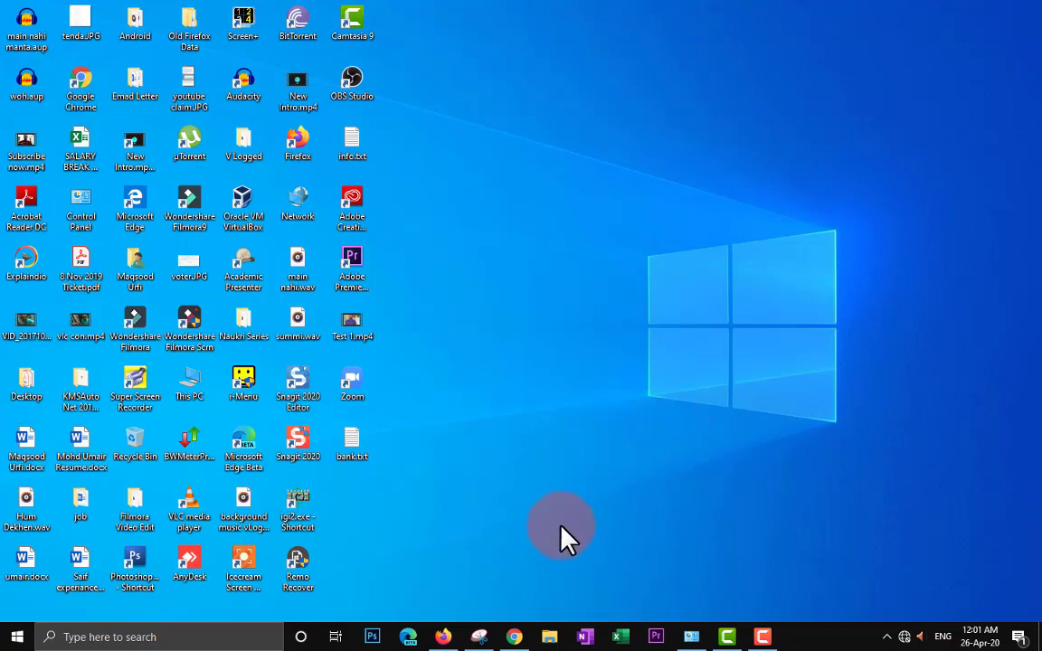
pyautogui.rightClick(808, 631)
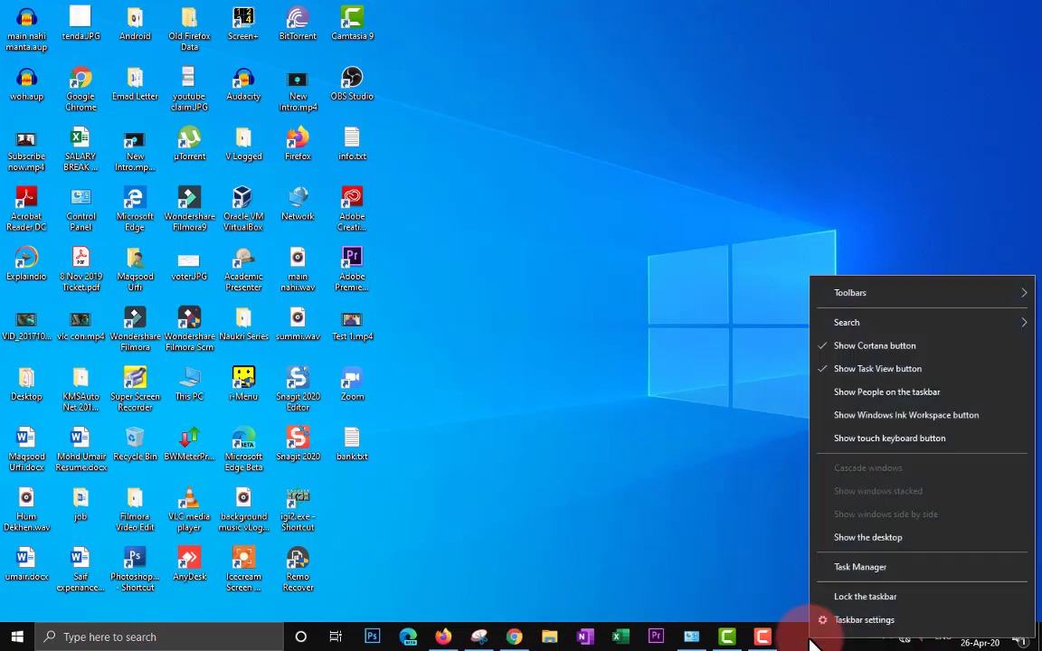
pyautogui.click(840, 570)
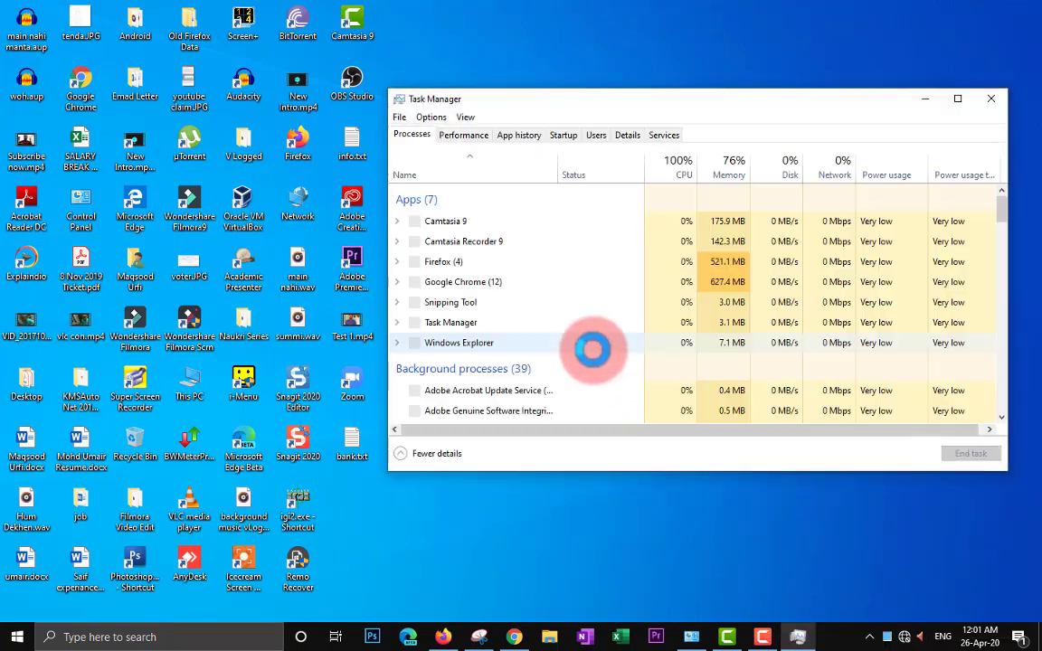
# Step: Analyze the wait chain of AnyDesk.exe in the detailed process list and dismiss the report
pyautogui.click(627, 136)
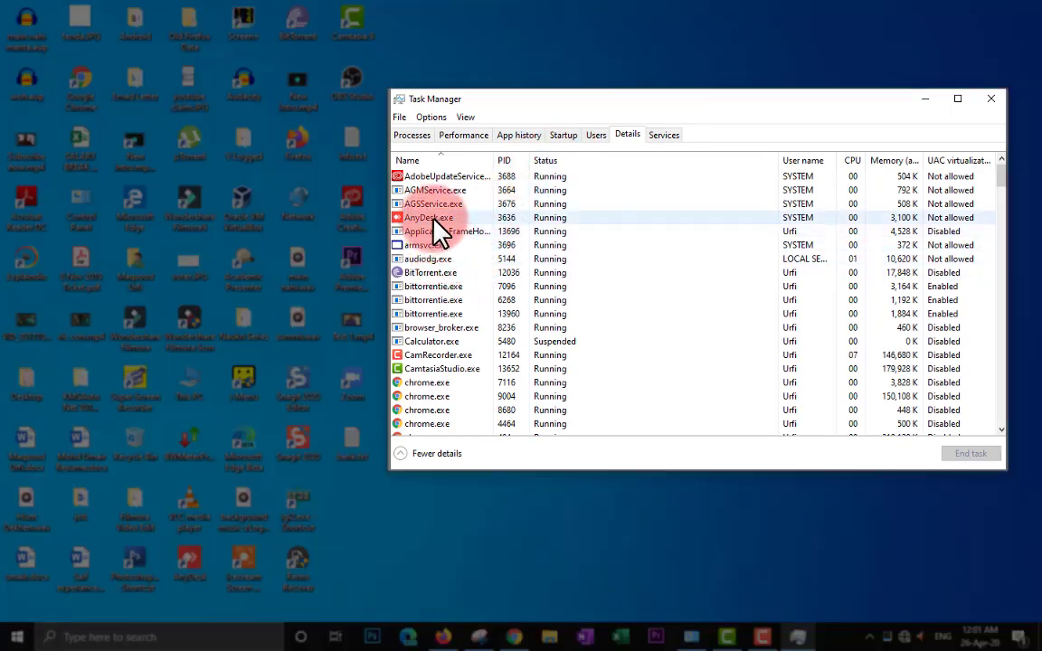
pyautogui.click(434, 218)
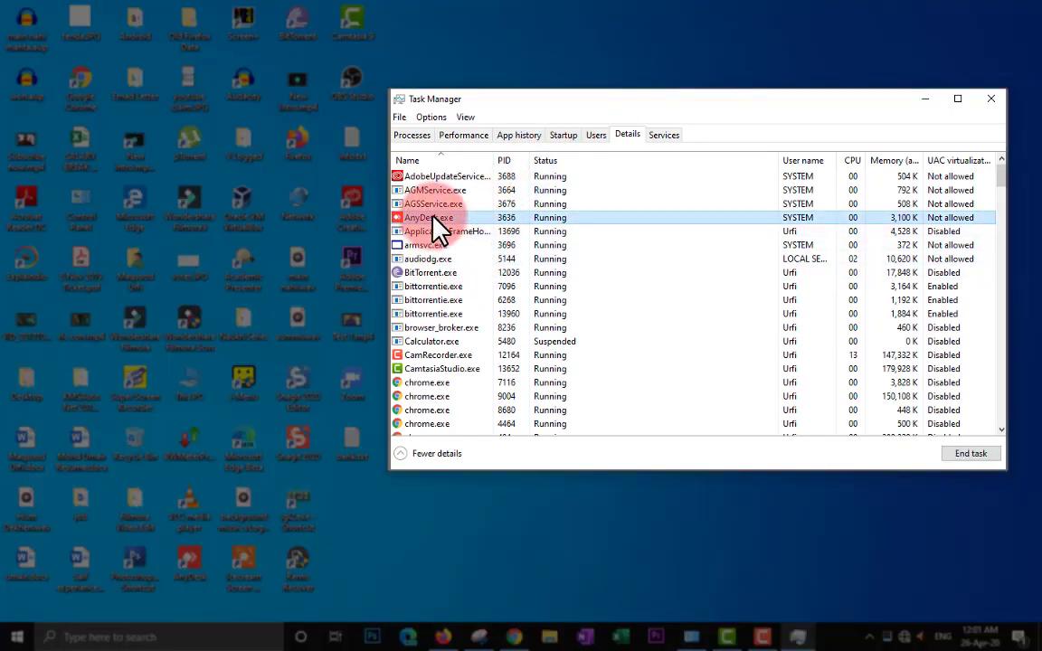
pyautogui.rightClick(437, 228)
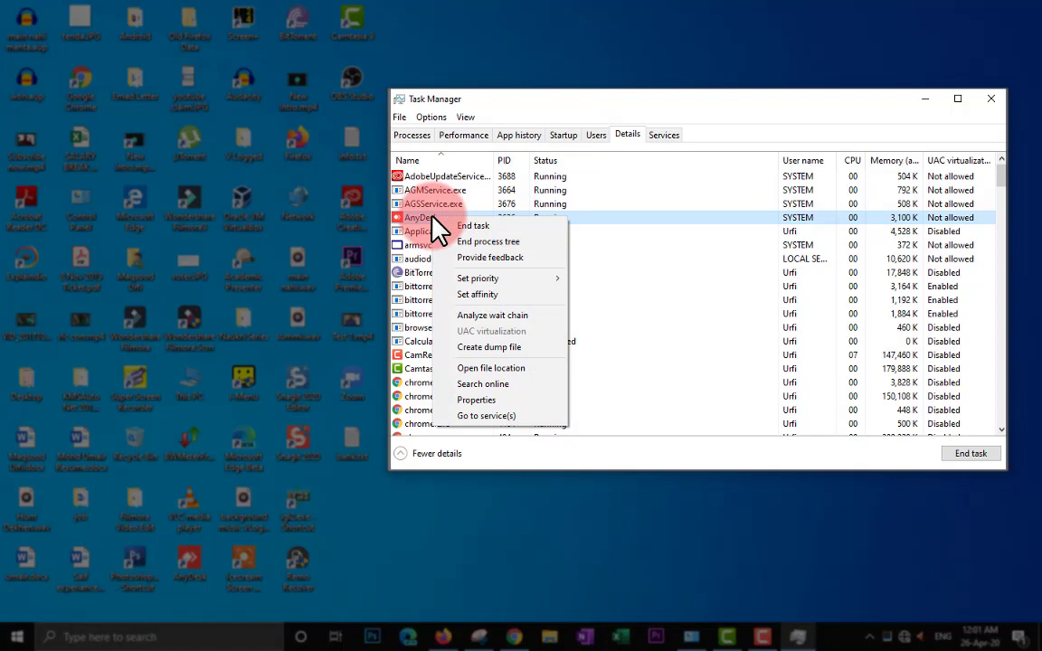
pyautogui.click(526, 315)
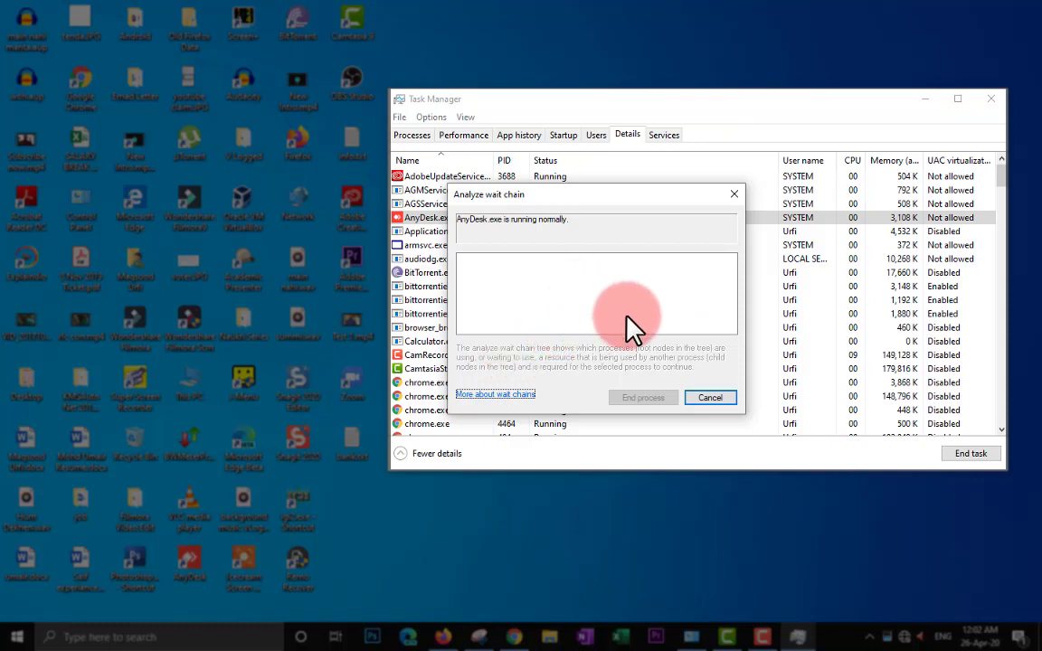
pyautogui.click(711, 398)
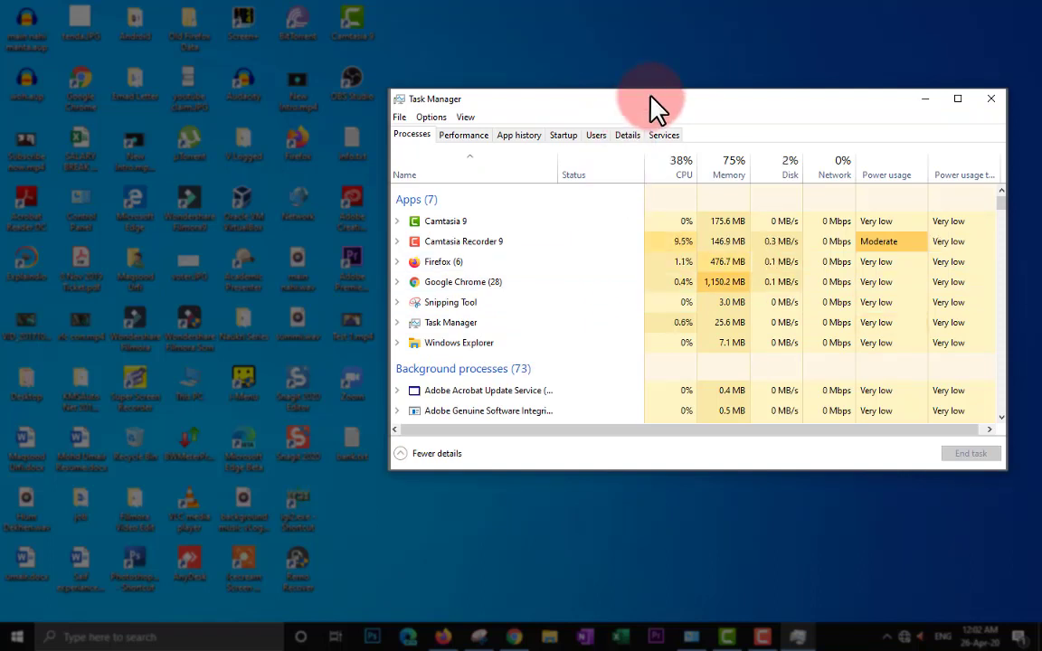
# Step: Switch to File Explorer, view the folders and drives in This PC, and close the window
pyautogui.click(585, 635)
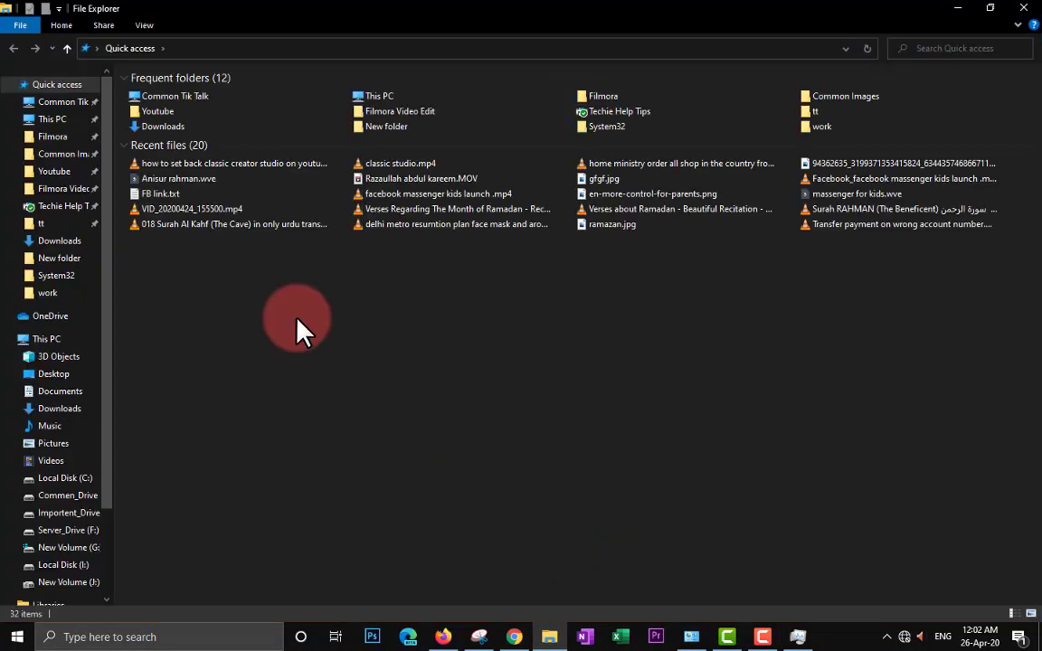
pyautogui.click(44, 339)
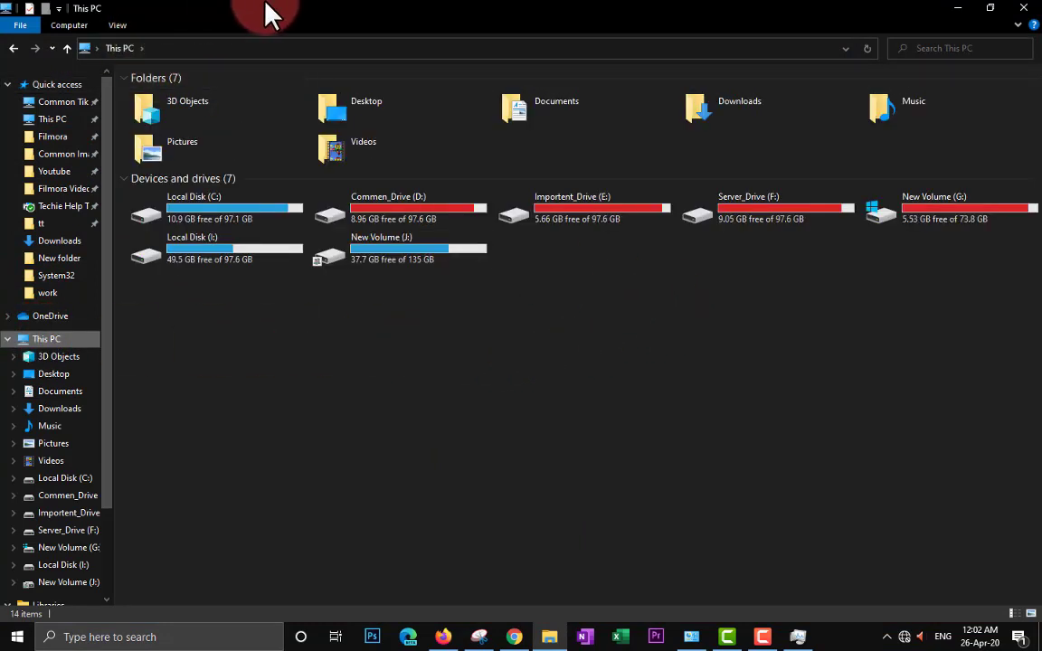
pyautogui.click(1025, 13)
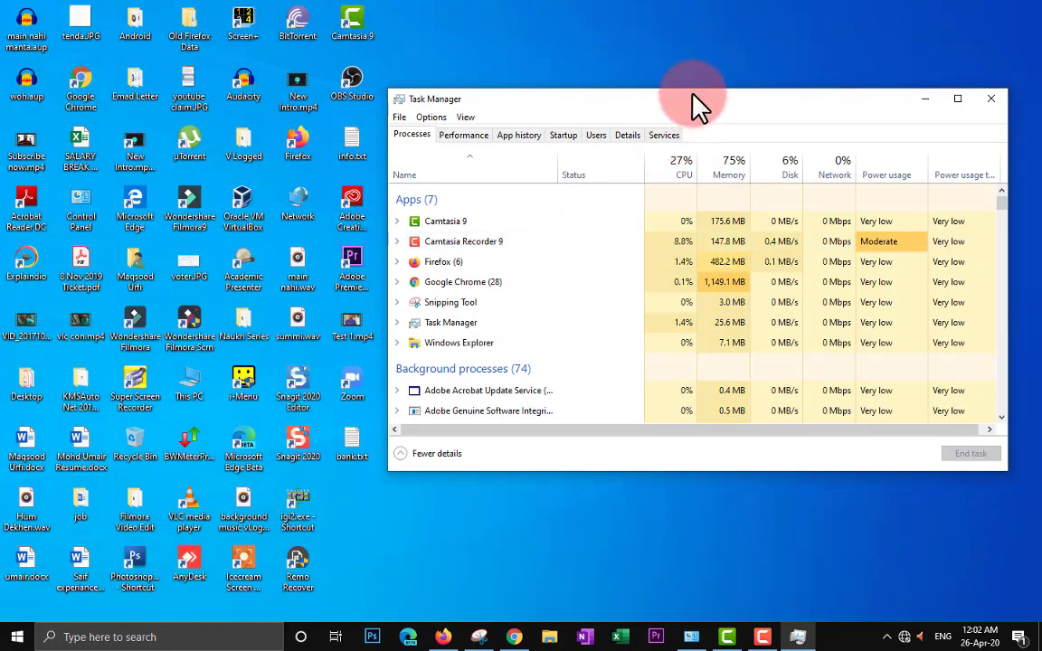
# Step: Restart the Windows Explorer process from the running apps in Task Manager
pyautogui.moveTo(691, 95); pyautogui.dragTo(665, 56)
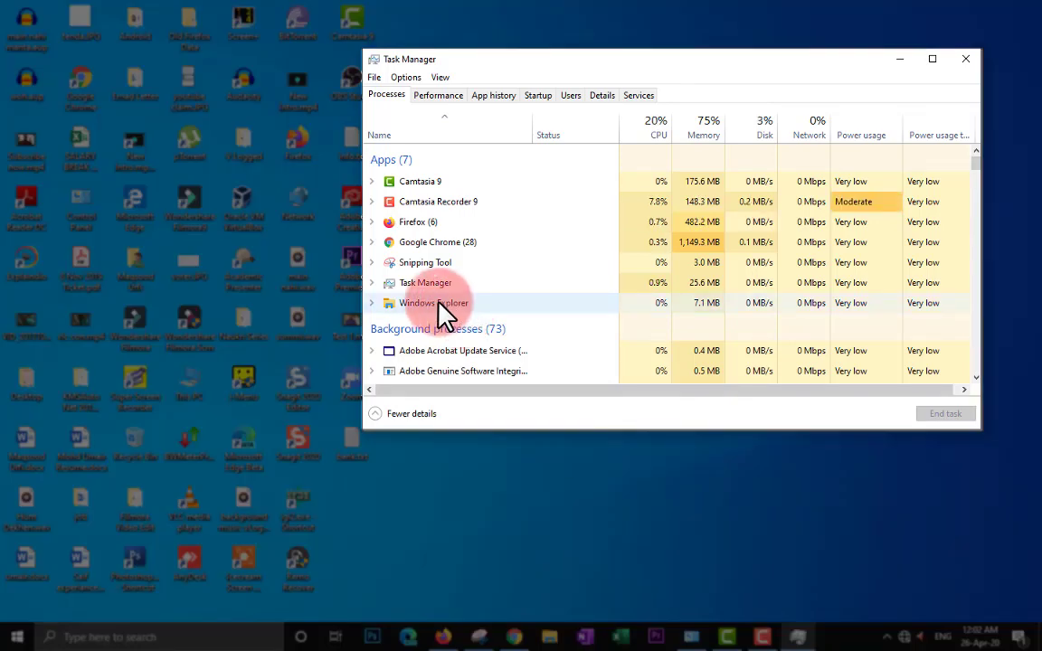
pyautogui.rightClick(438, 303)
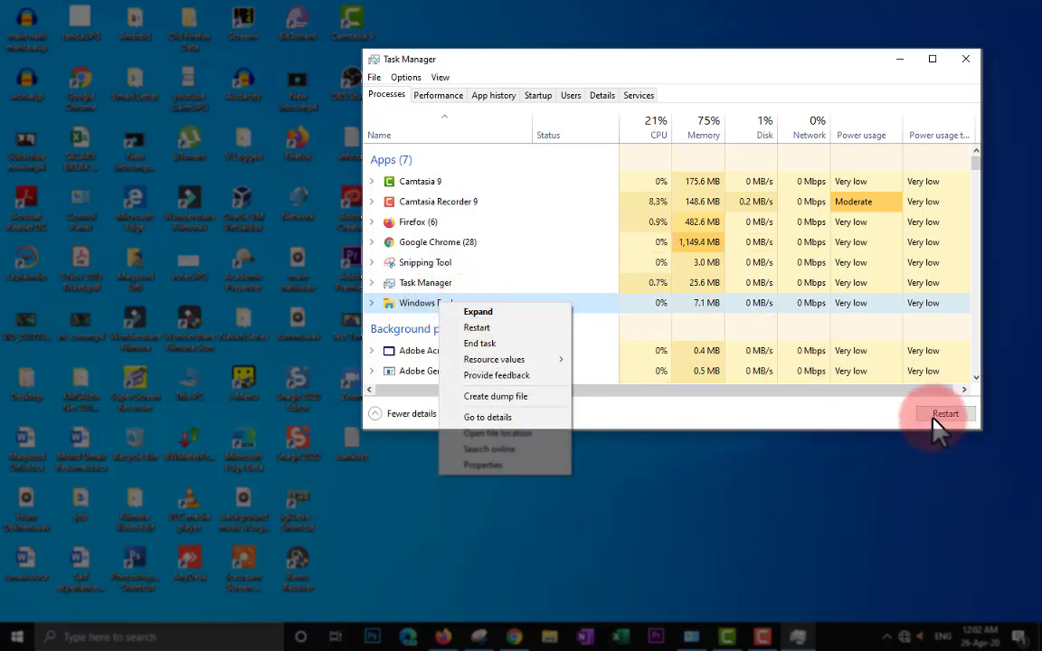
pyautogui.click(478, 329)
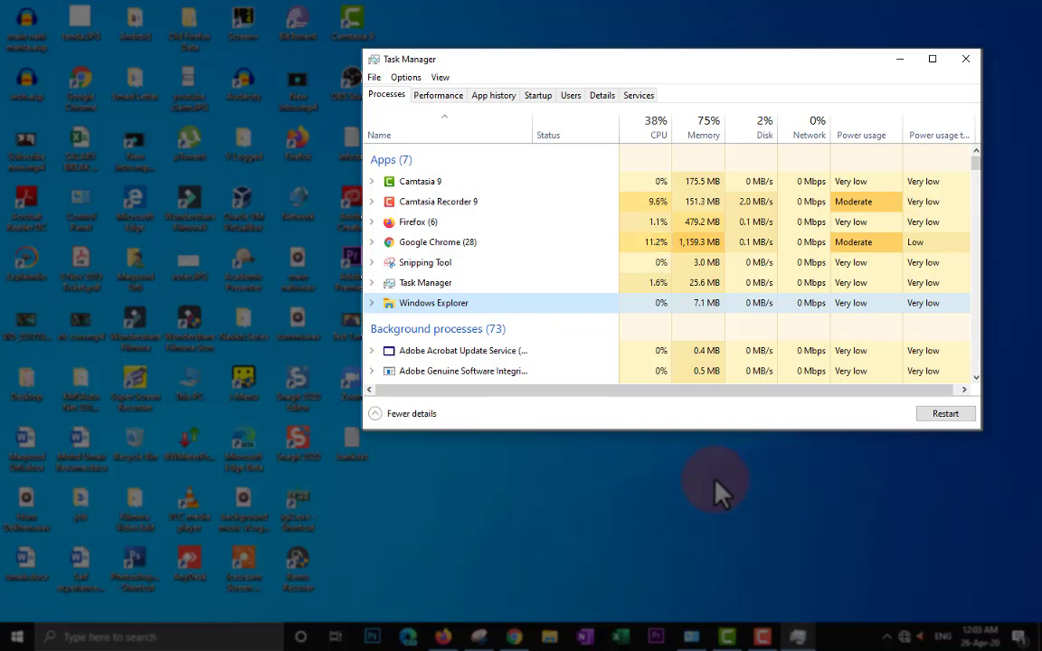
# Step: Examine the performance graphs and hardware details of the CPU, memory, Disk 0 and Disk 1
pyautogui.click(438, 97)
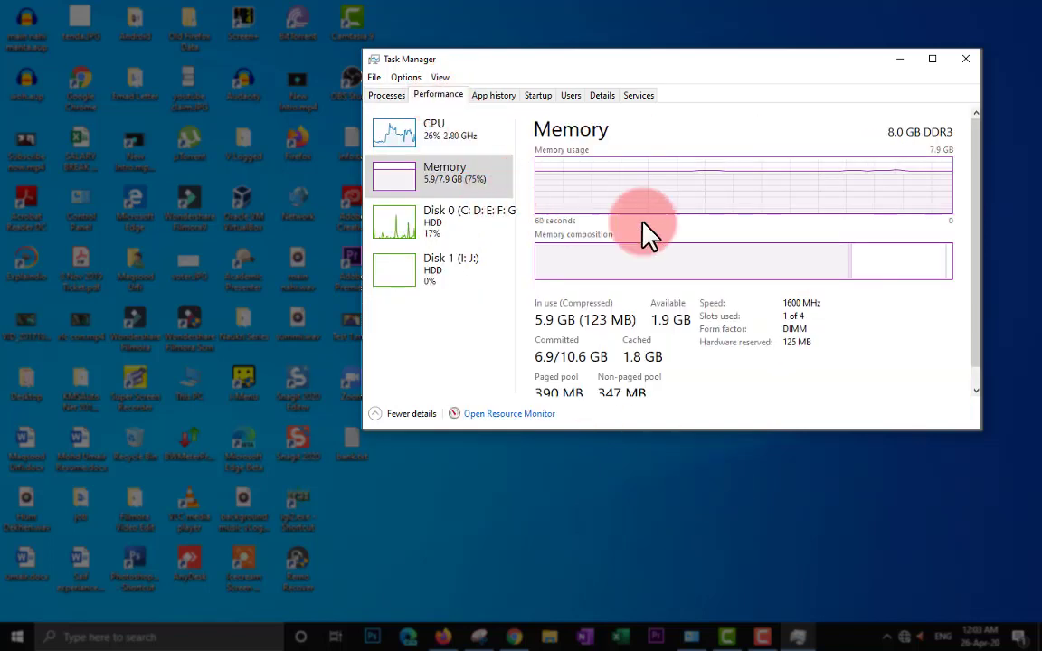
pyautogui.click(399, 134)
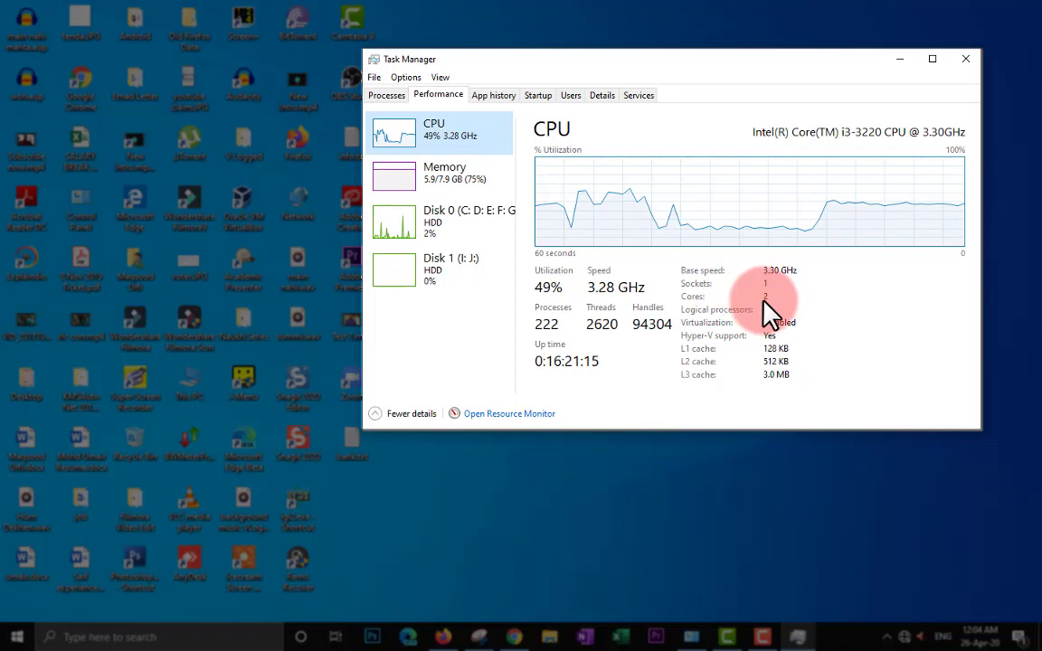
pyautogui.click(448, 181)
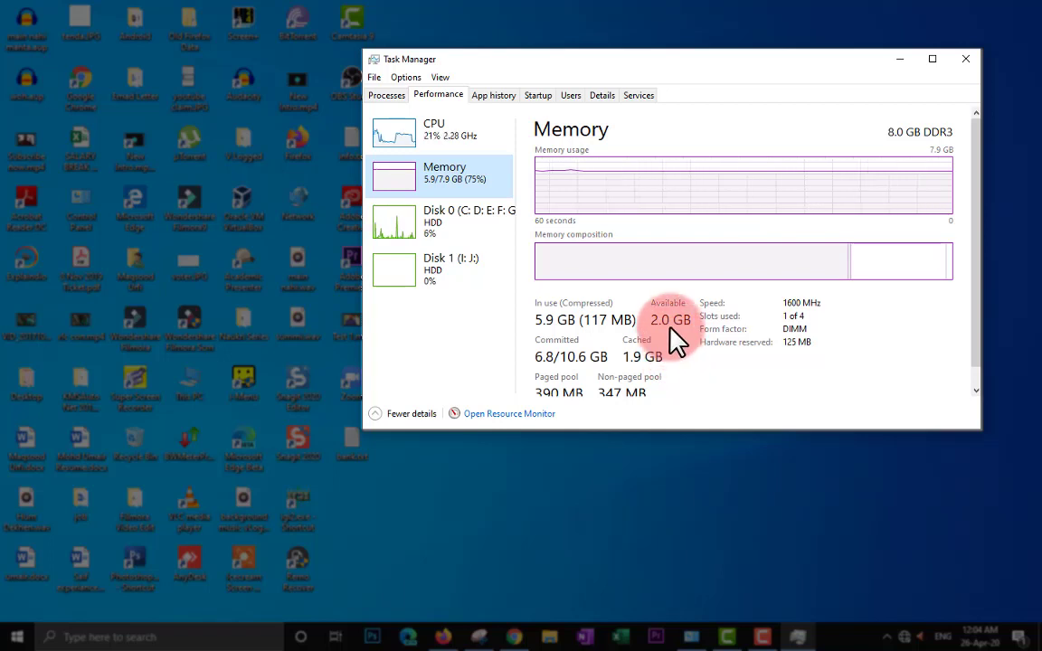
pyautogui.moveTo(853, 250)
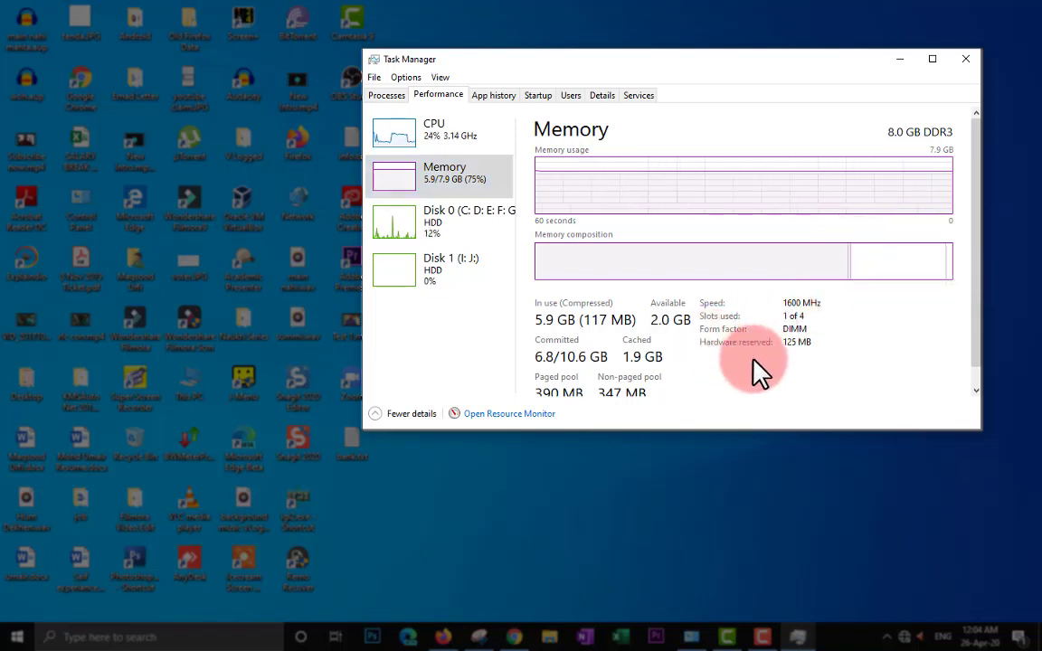
pyautogui.scroll(-1, 765, 371)
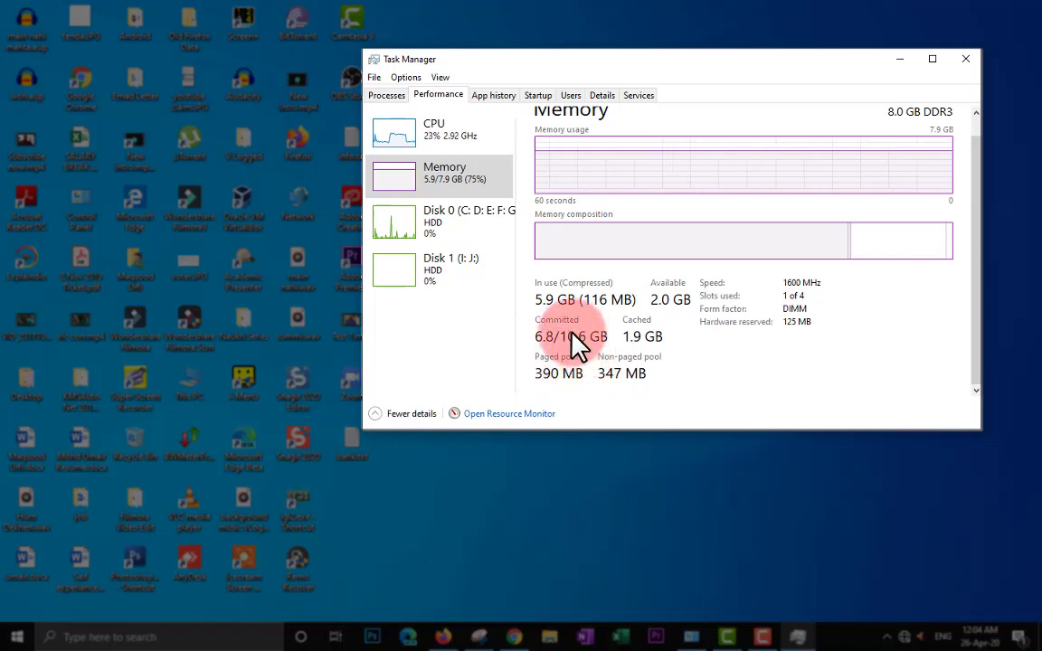
pyautogui.click(438, 230)
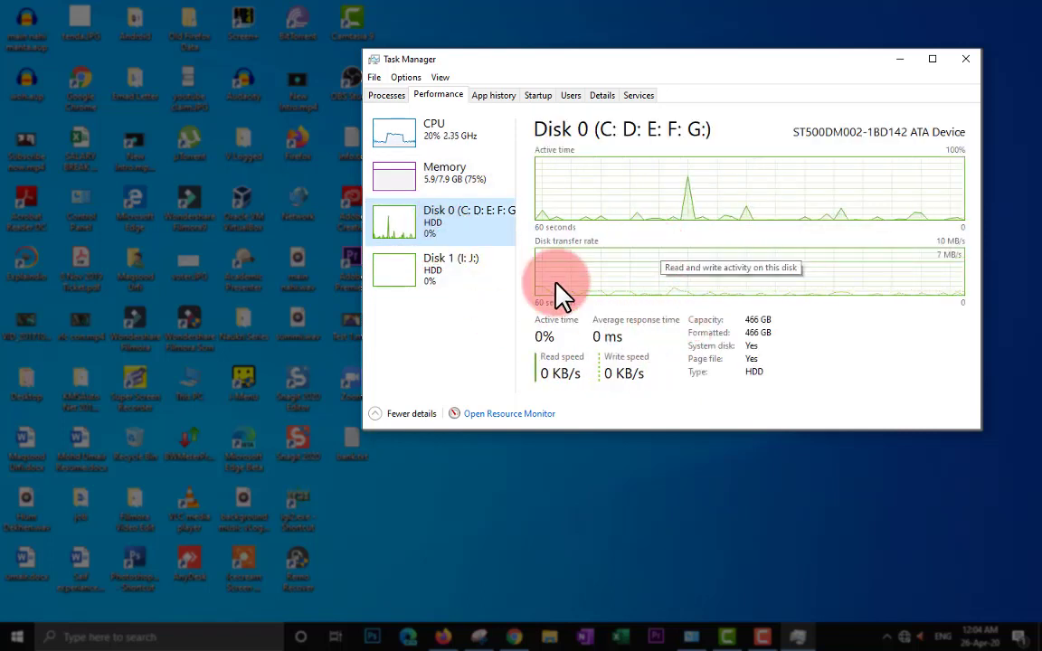
pyautogui.click(440, 273)
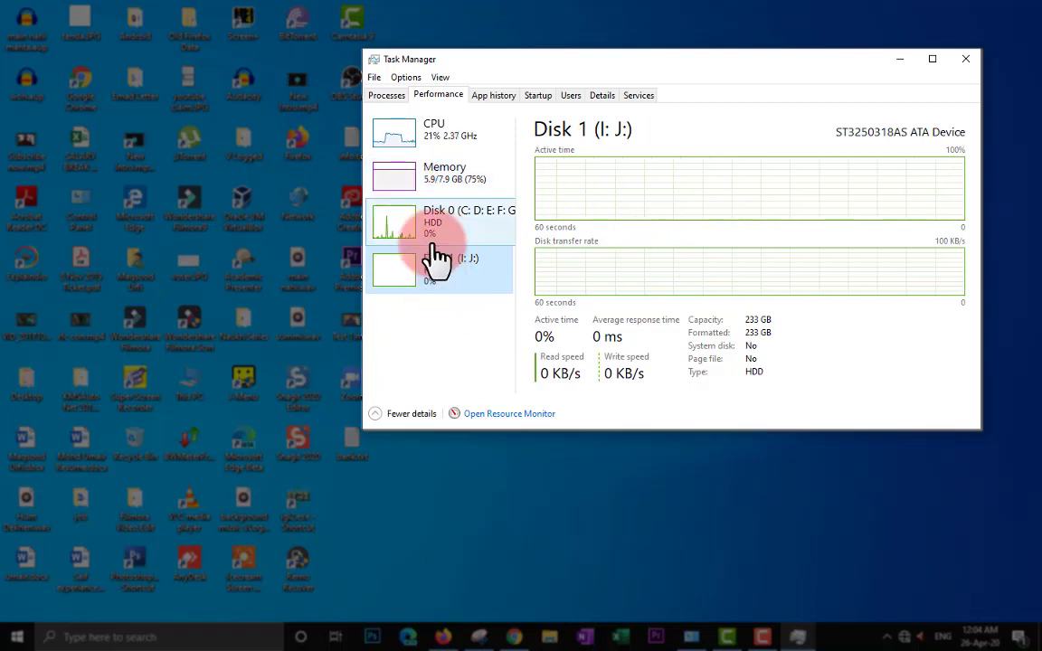
pyautogui.click(427, 148)
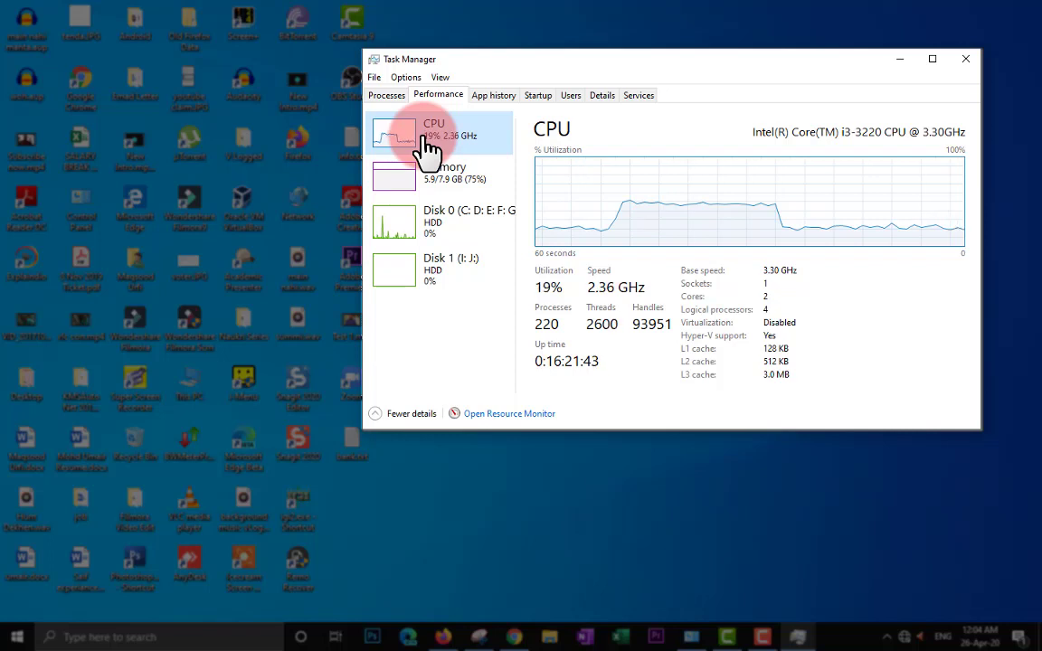
pyautogui.click(431, 173)
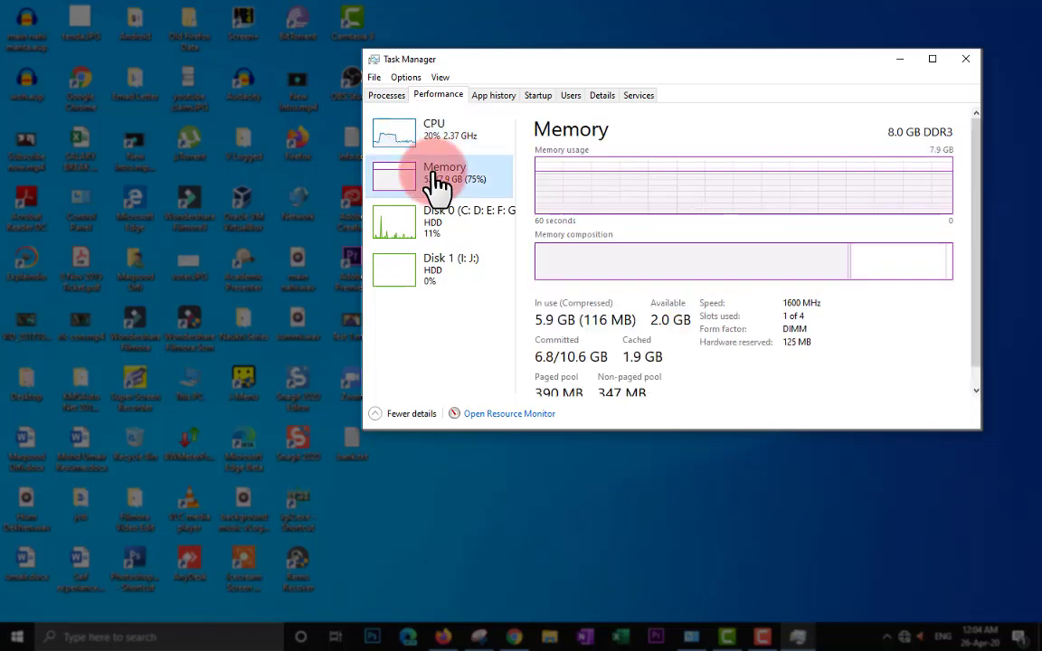
pyautogui.click(455, 225)
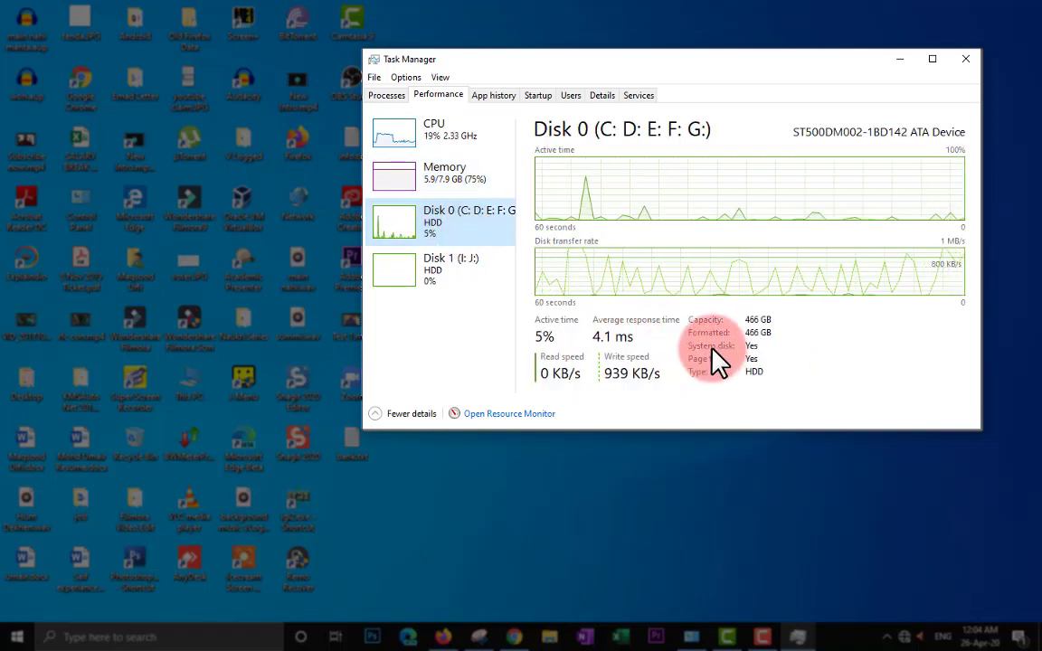
pyautogui.click(412, 128)
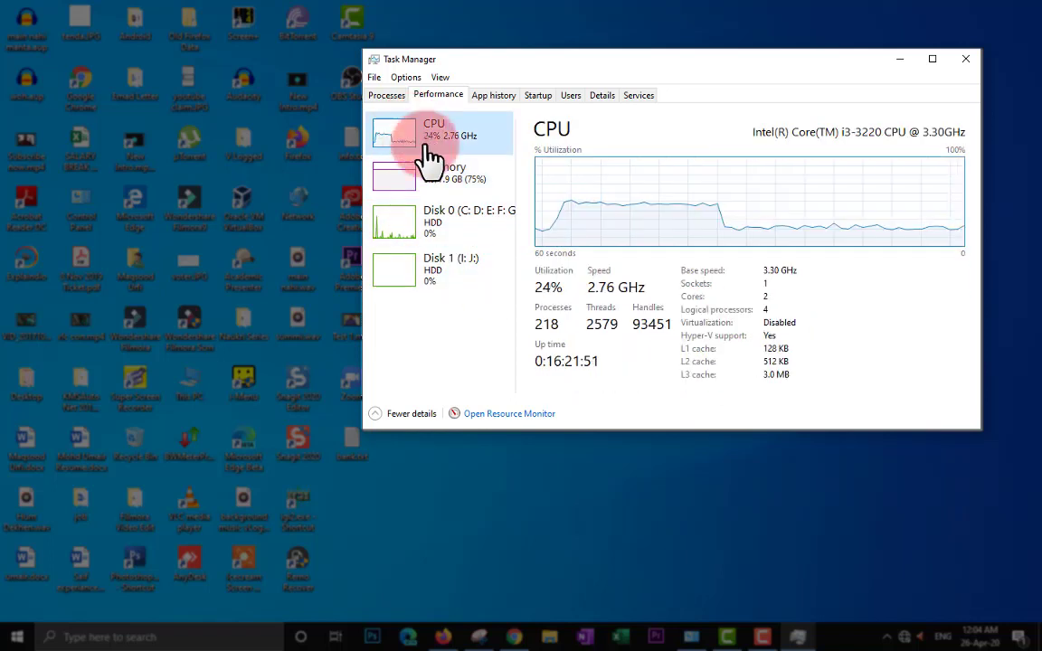
# Step: Look through the app history, startup programs, users, process details and services in Task Manager
pyautogui.click(503, 98)
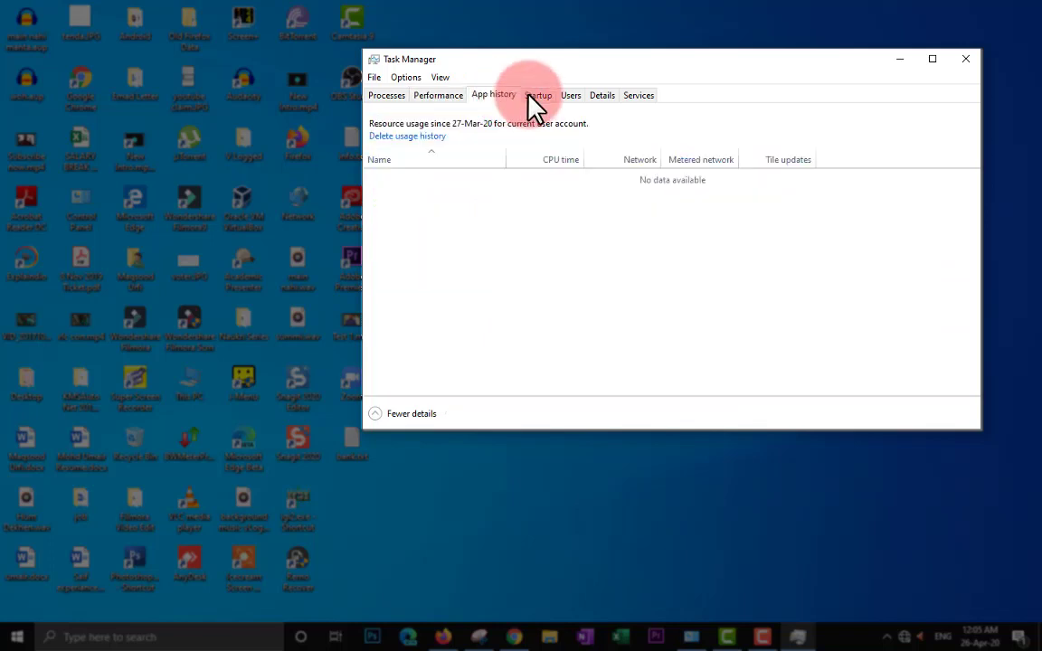
pyautogui.click(539, 96)
pyautogui.click(571, 96)
pyautogui.click(602, 96)
pyautogui.click(650, 97)
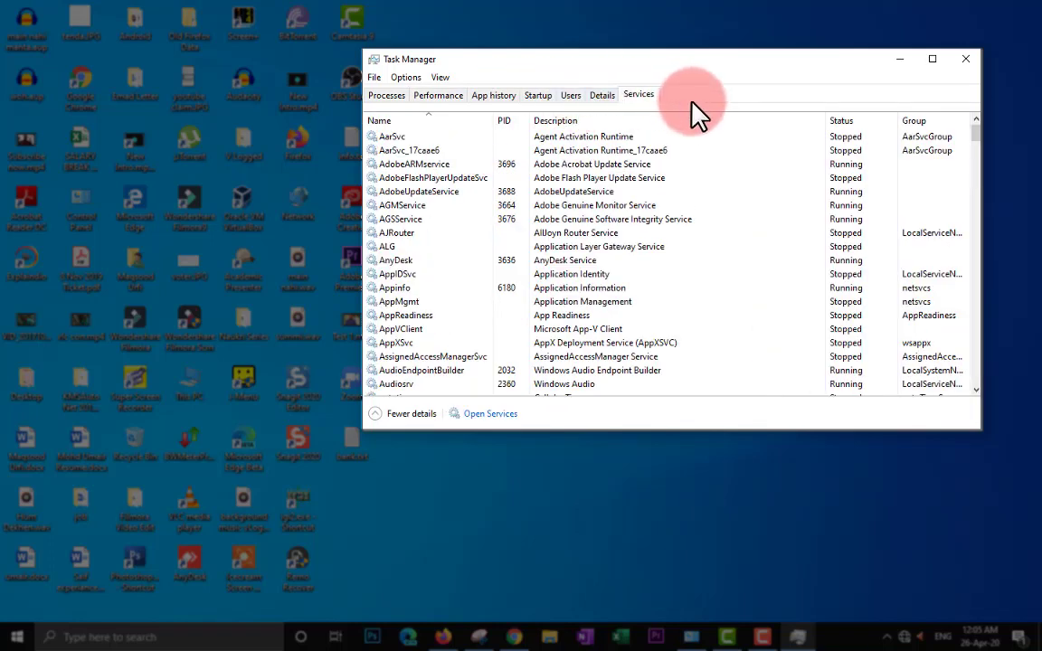
# Step: Show the Type column in the Task Manager process list and look through the types of the listed processes
pyautogui.click(386, 95)
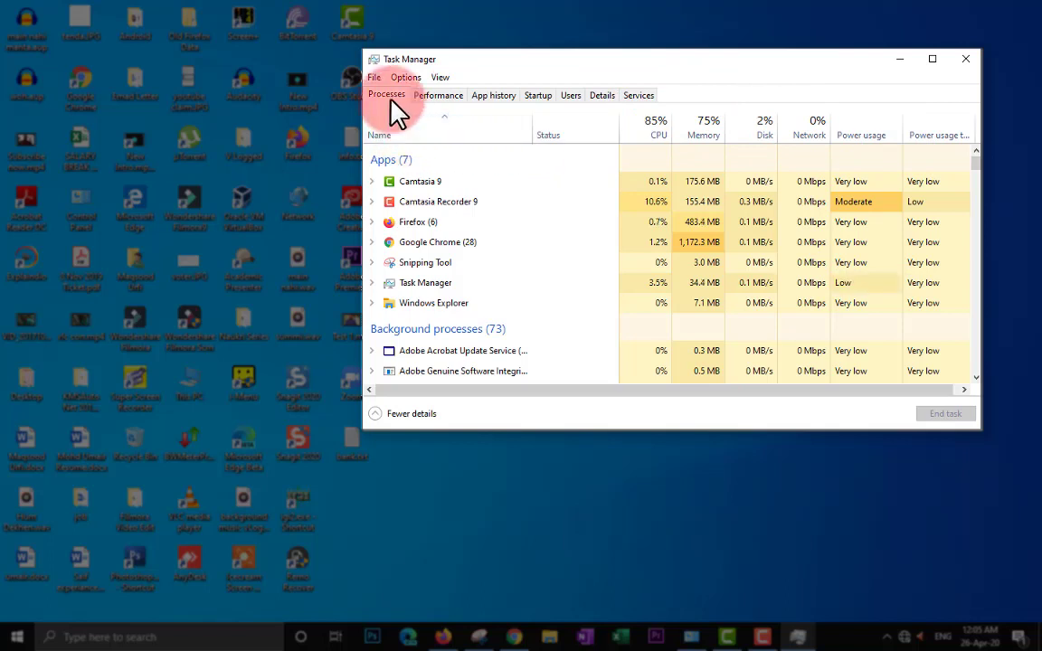
pyautogui.rightClick(634, 140)
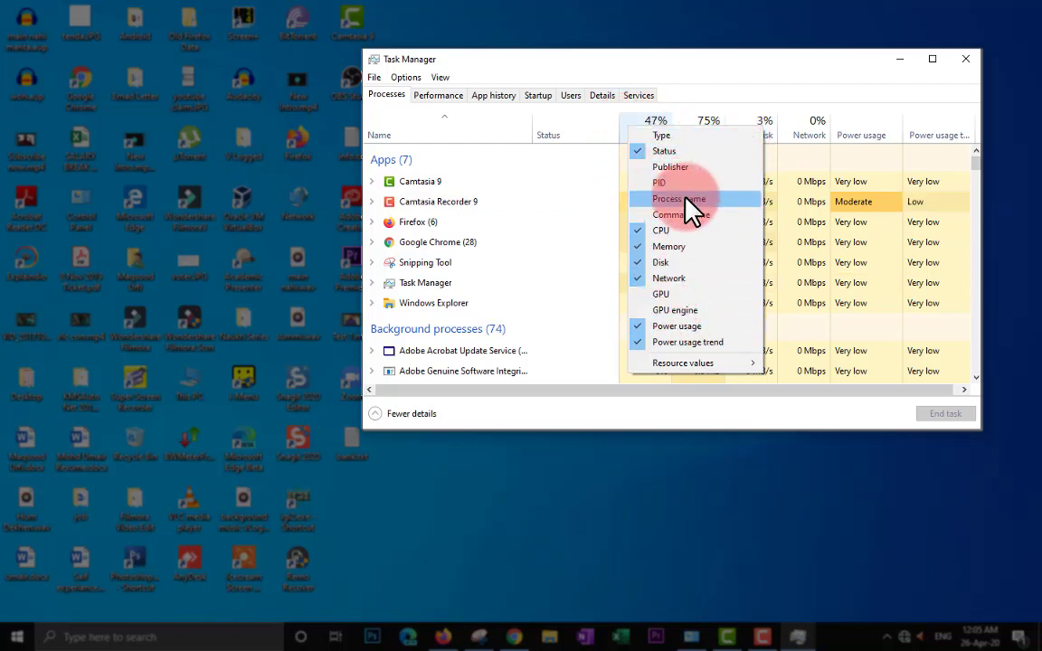
pyautogui.click(663, 138)
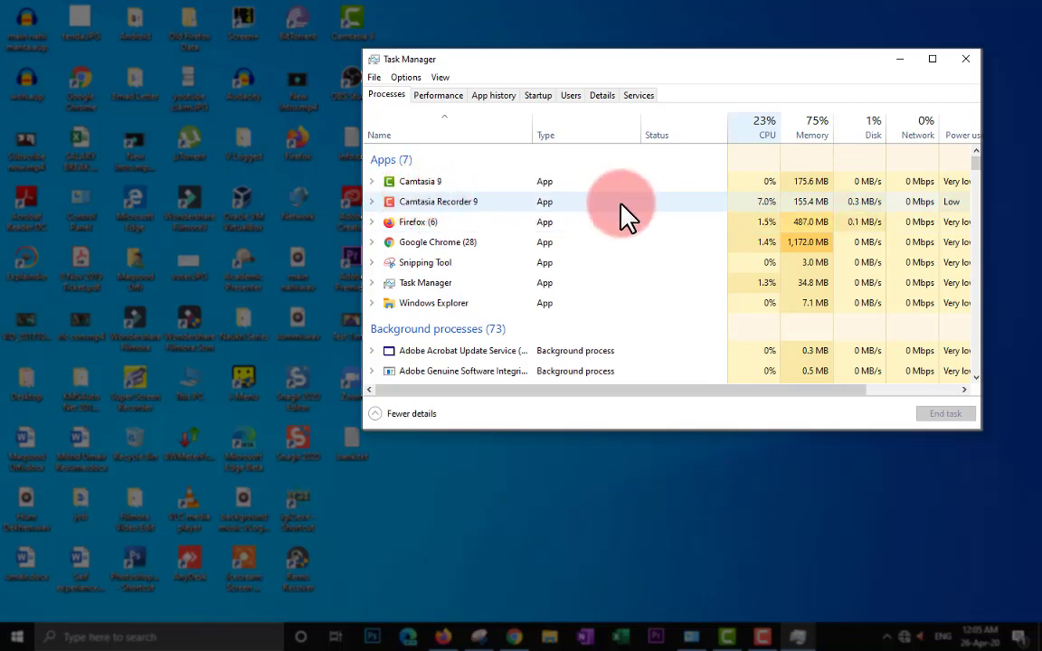
pyautogui.scroll(-4, 530, 317)
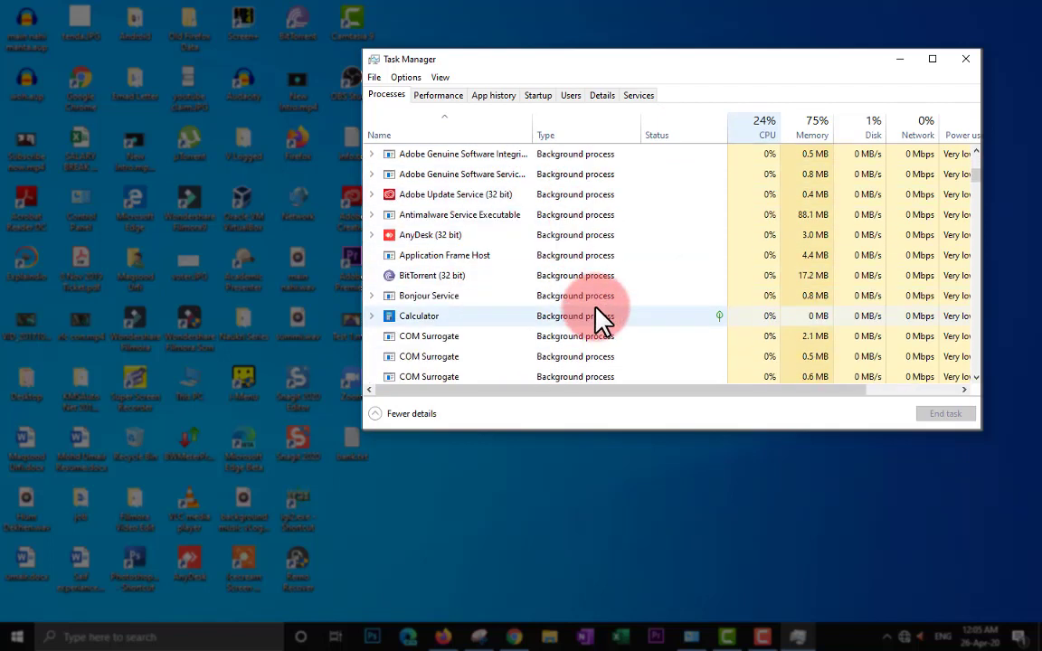
pyautogui.scroll(4, 598, 318)
# Step: Hide the Type column from the process list and move the Task Manager window slightly on the desktop
pyautogui.rightClick(603, 132)
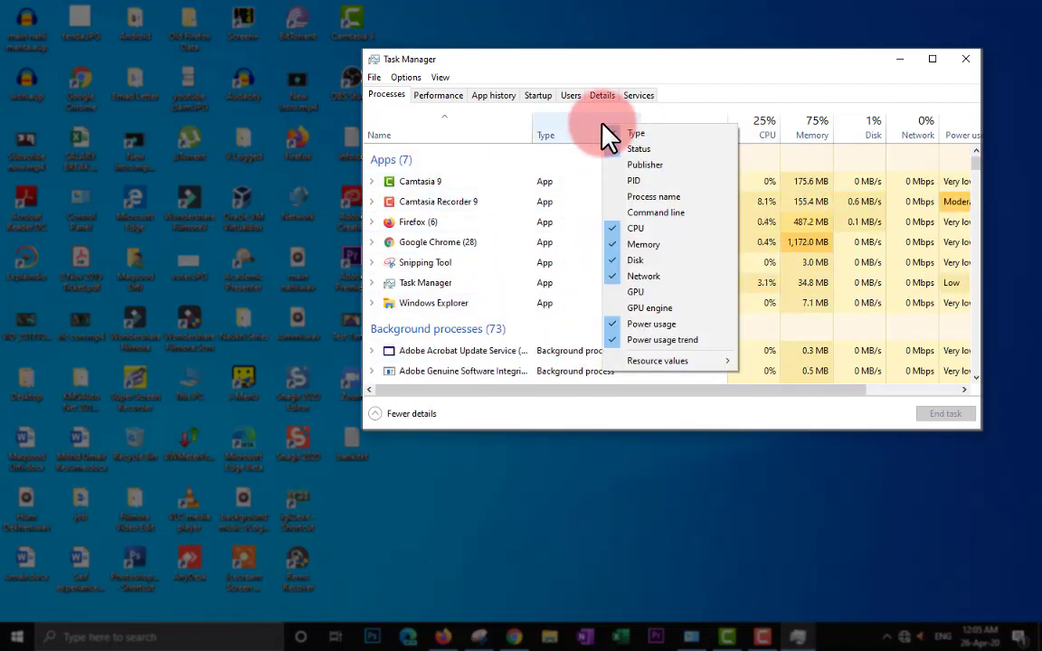
pyautogui.click(621, 136)
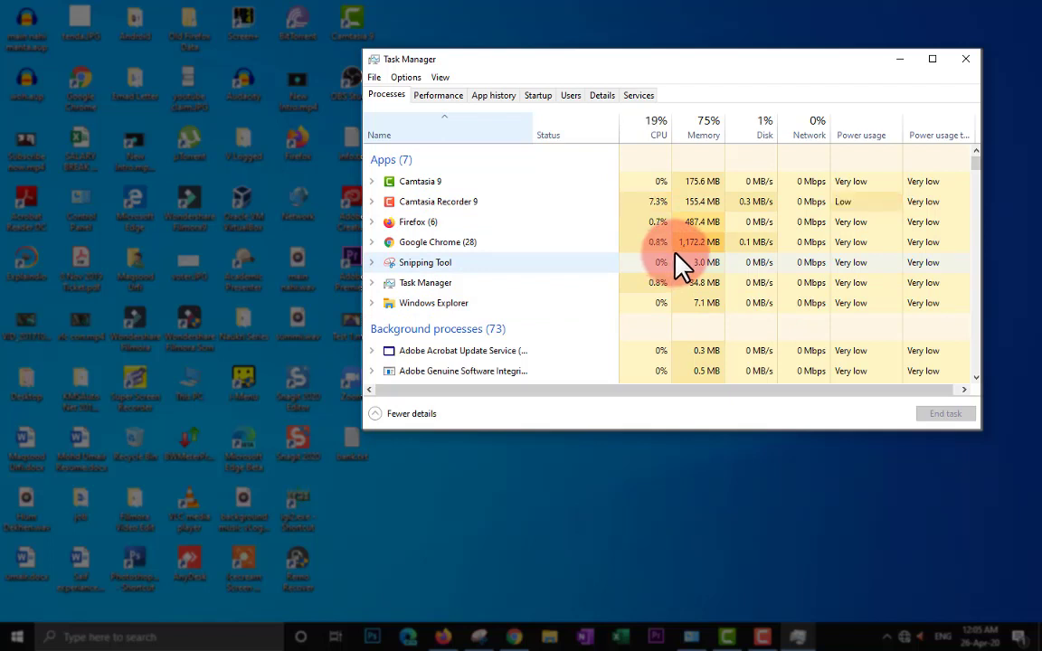
pyautogui.moveTo(703, 60); pyautogui.dragTo(733, 67)
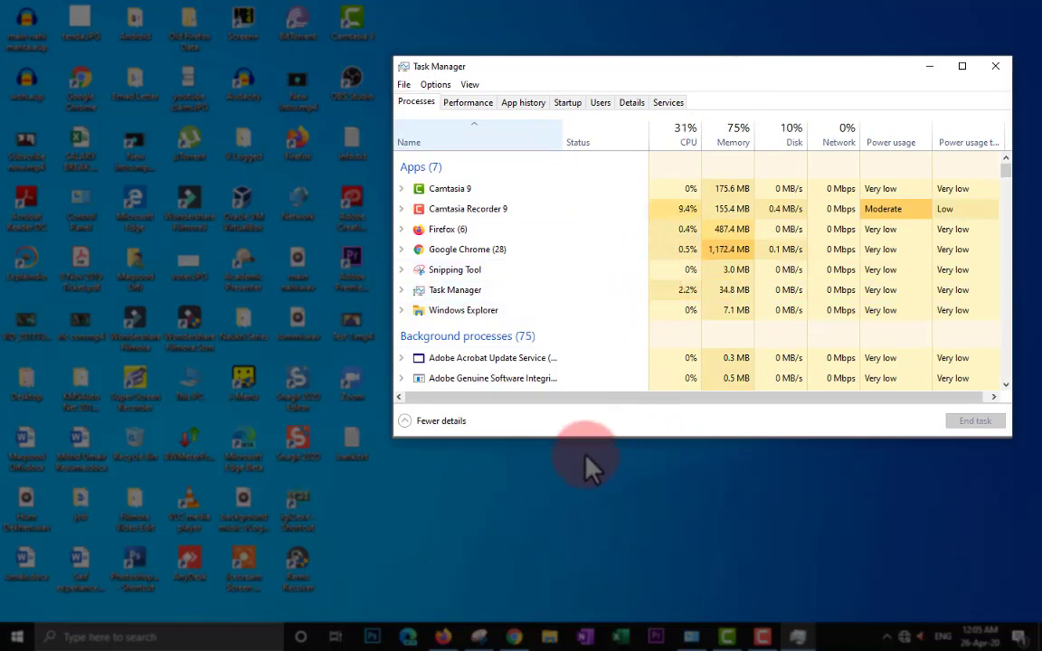
pyautogui.click(596, 274)
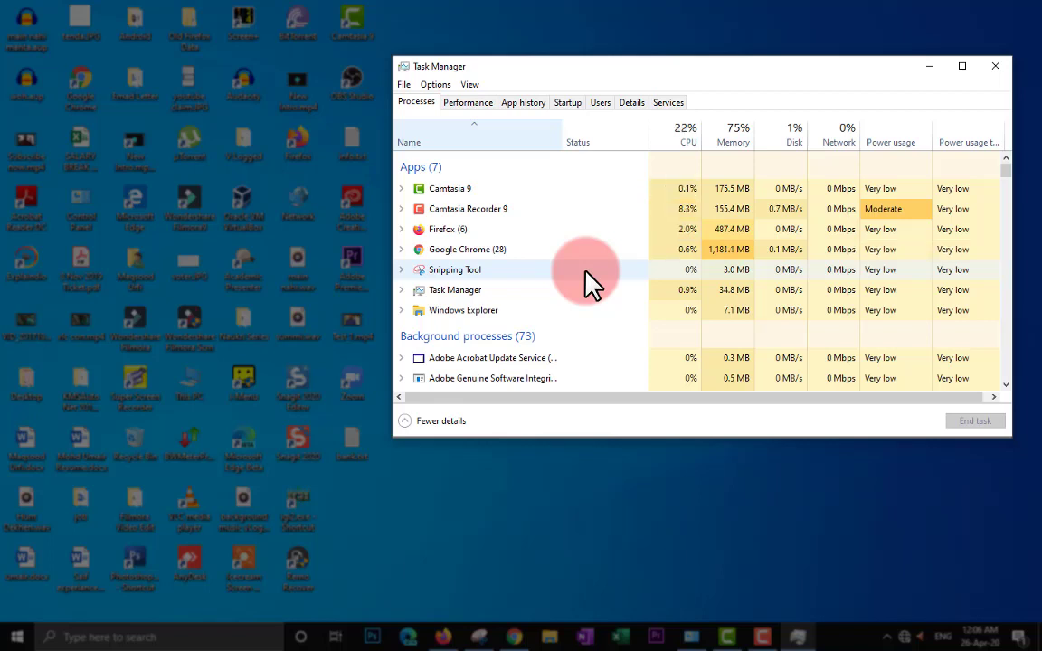
# Step: Expand the Snipping Tool app in the process list and select the window entry beneath it
pyautogui.click(466, 271)
pyautogui.rightClick(449, 273)
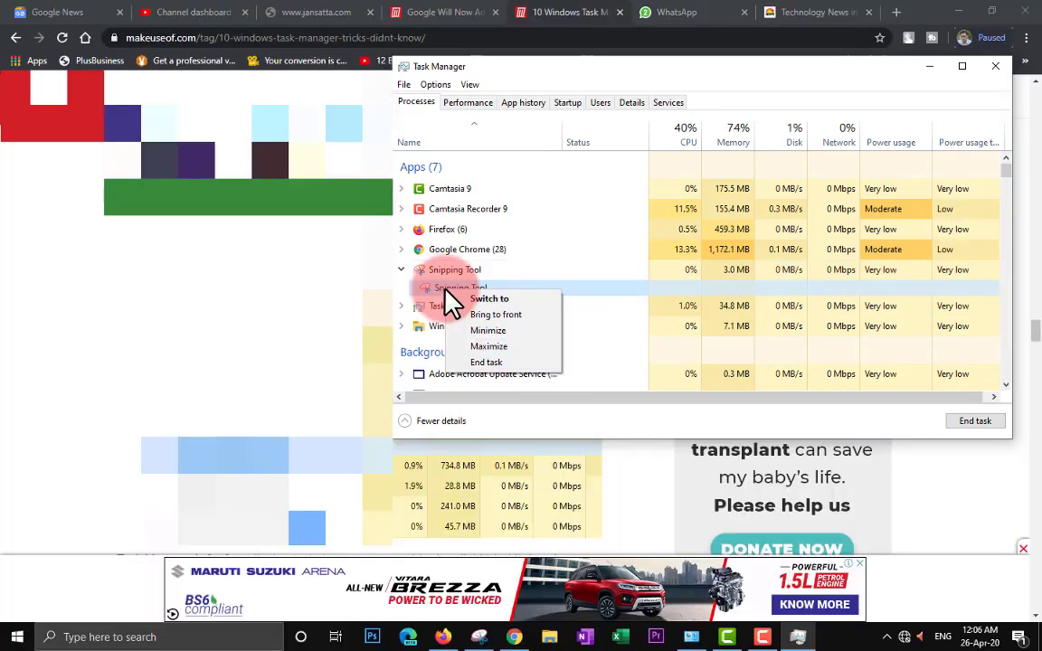
pyautogui.click(402, 271)
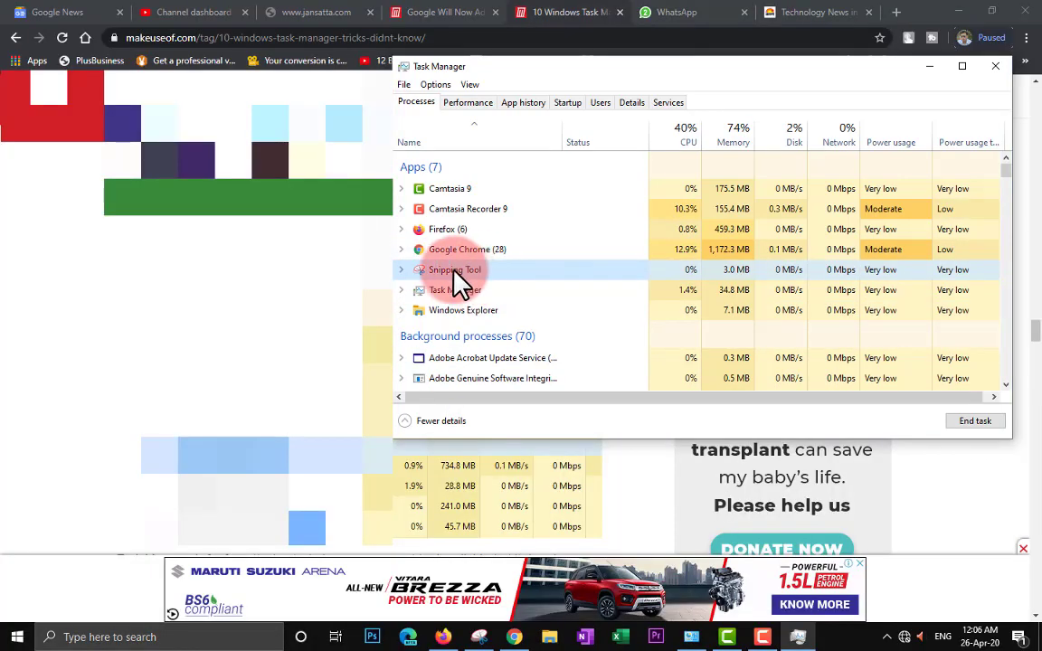
pyautogui.click(401, 269)
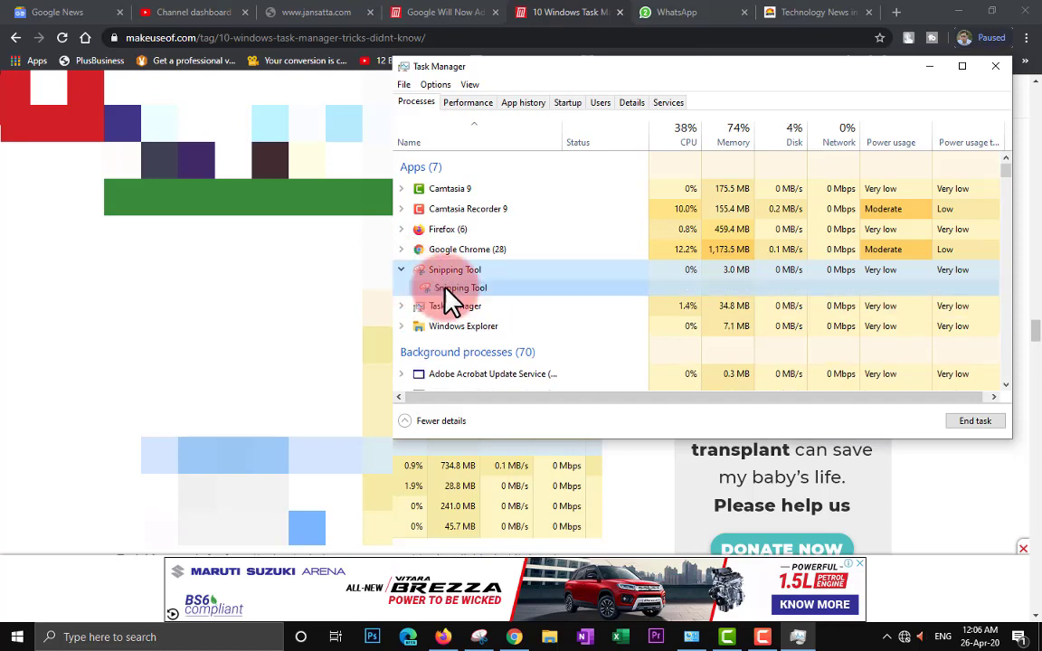
pyautogui.click(455, 288)
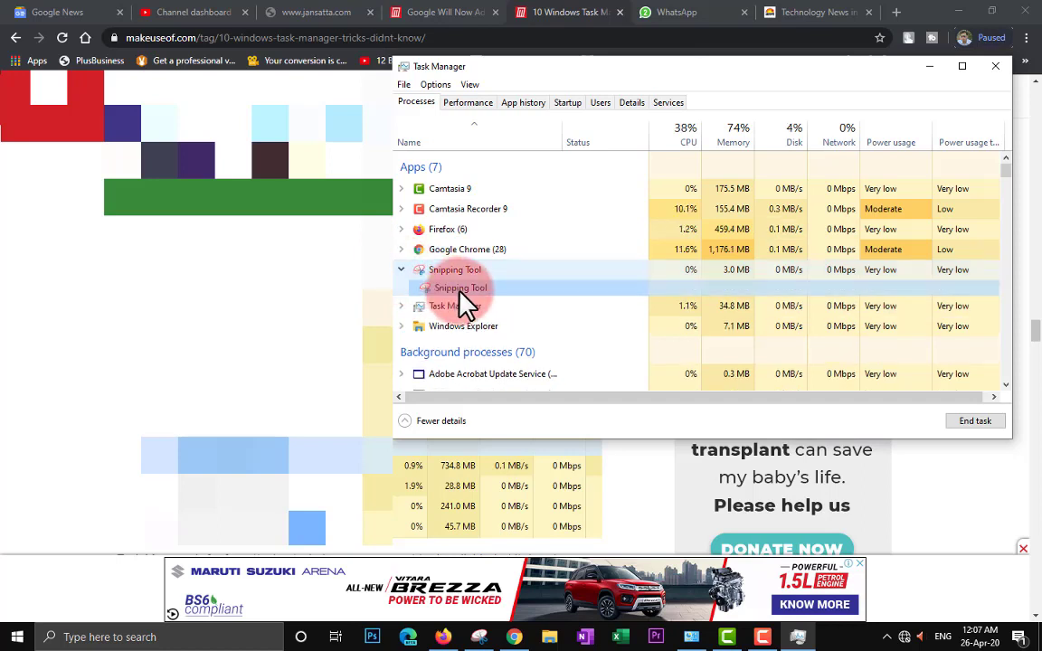
# Step: Bring the Snipping Tool window to the front from its process entry, and minimize the window itself
pyautogui.rightClick(459, 291)
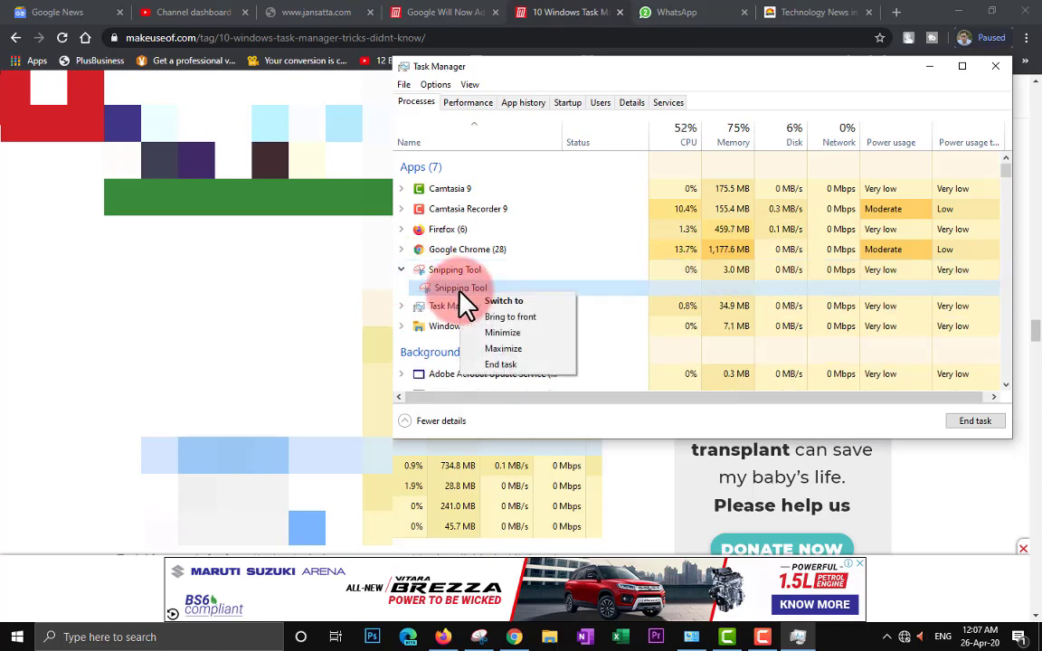
pyautogui.click(546, 318)
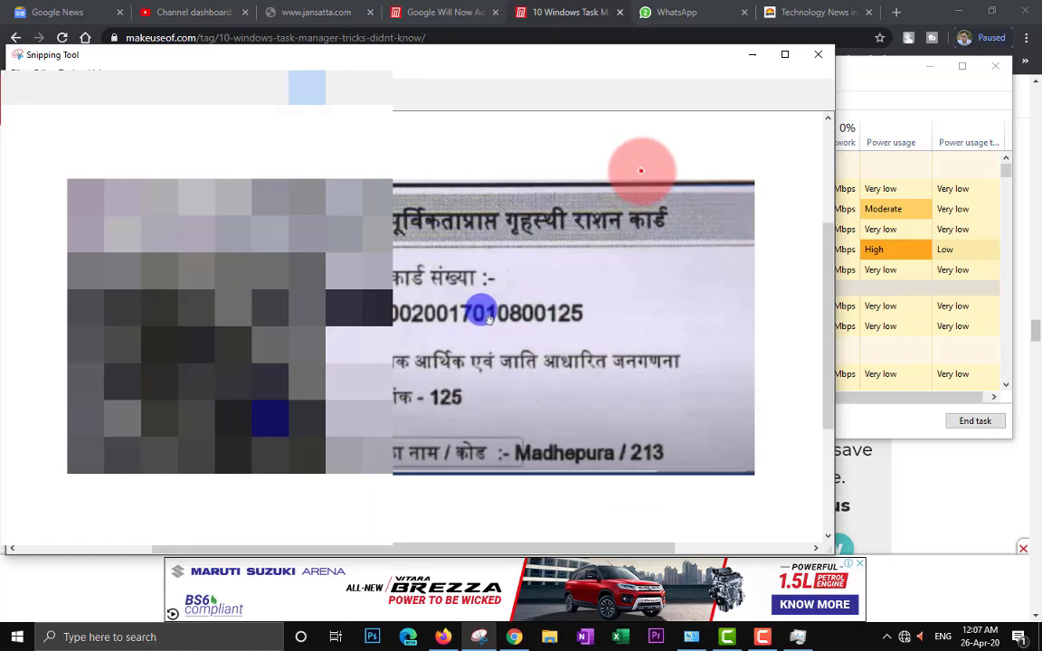
pyautogui.click(753, 55)
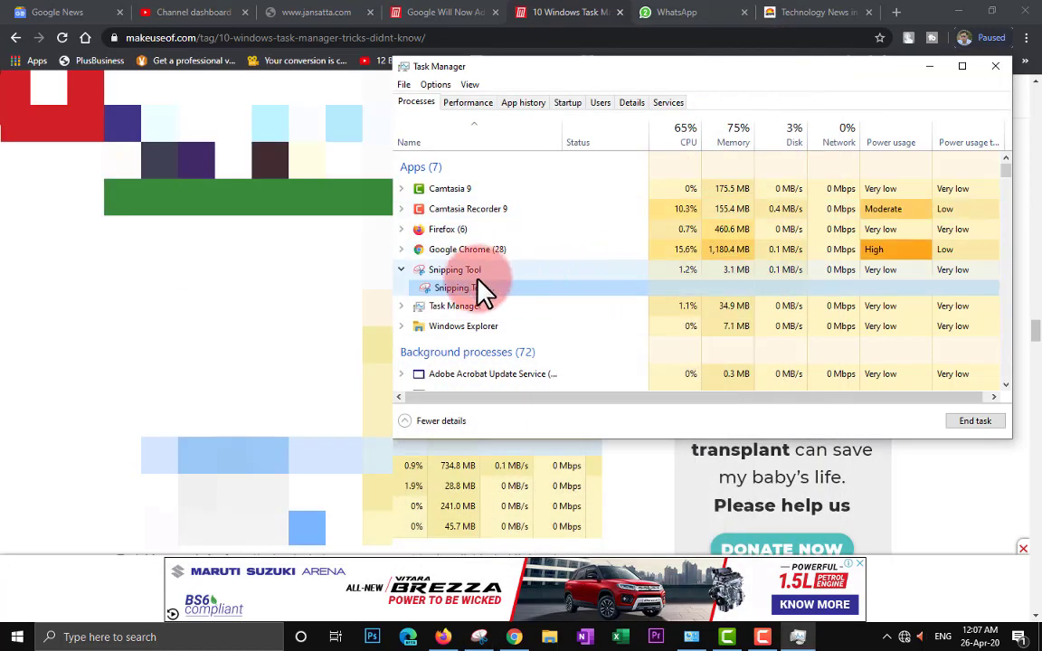
# Step: Bring the Snipping Tool window to the front again, return to Task Manager and minimize it from its process entry
pyautogui.rightClick(461, 291)
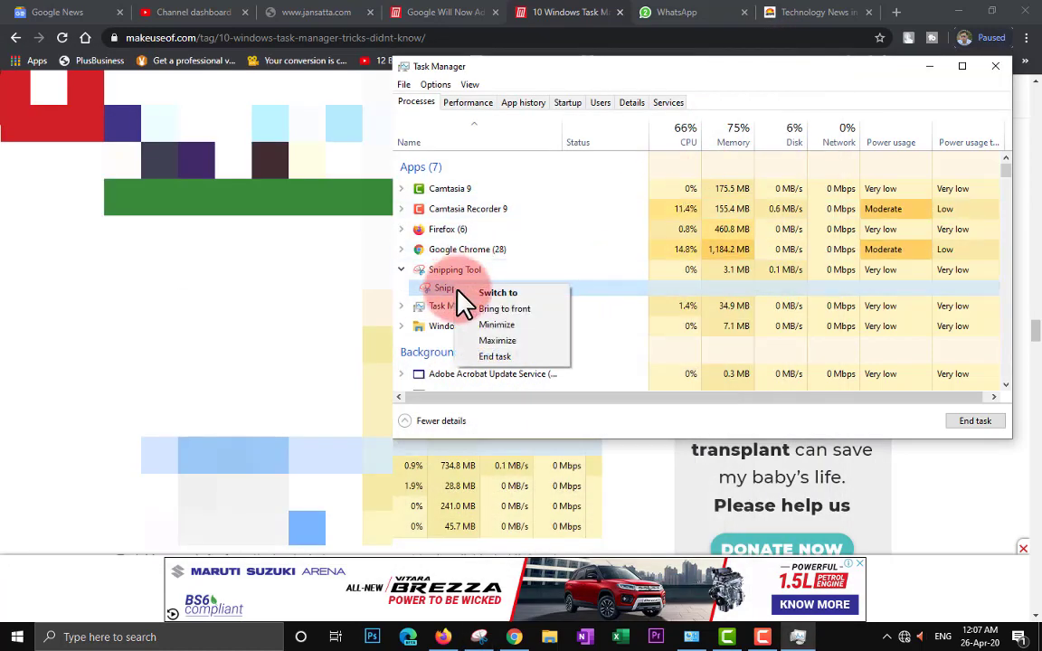
pyautogui.click(499, 308)
pyautogui.click(859, 79)
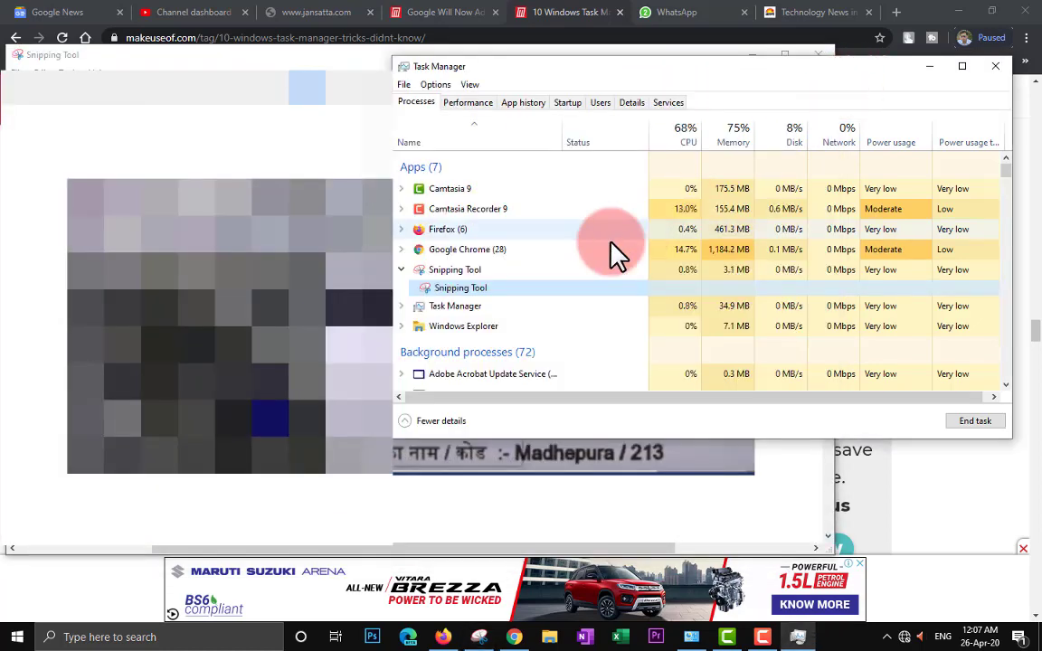
pyautogui.rightClick(463, 292)
pyautogui.click(486, 334)
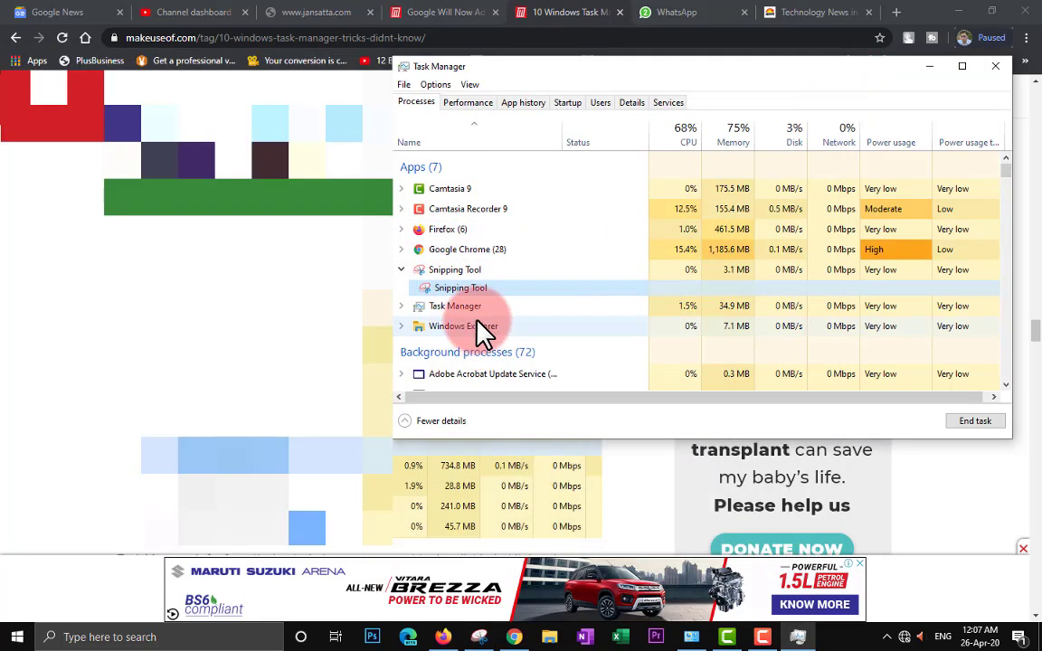
# Step: Review the window commands offered for the Snipping Tool entry, dismiss them, and minimize the Chrome window
pyautogui.rightClick(466, 289)
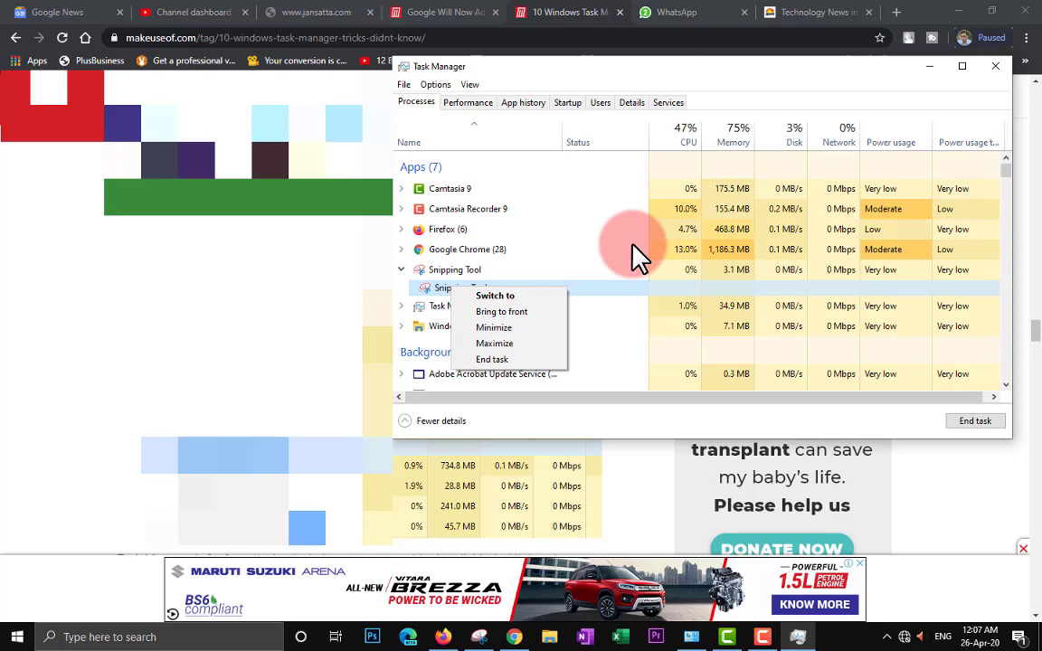
pyautogui.click(746, 81)
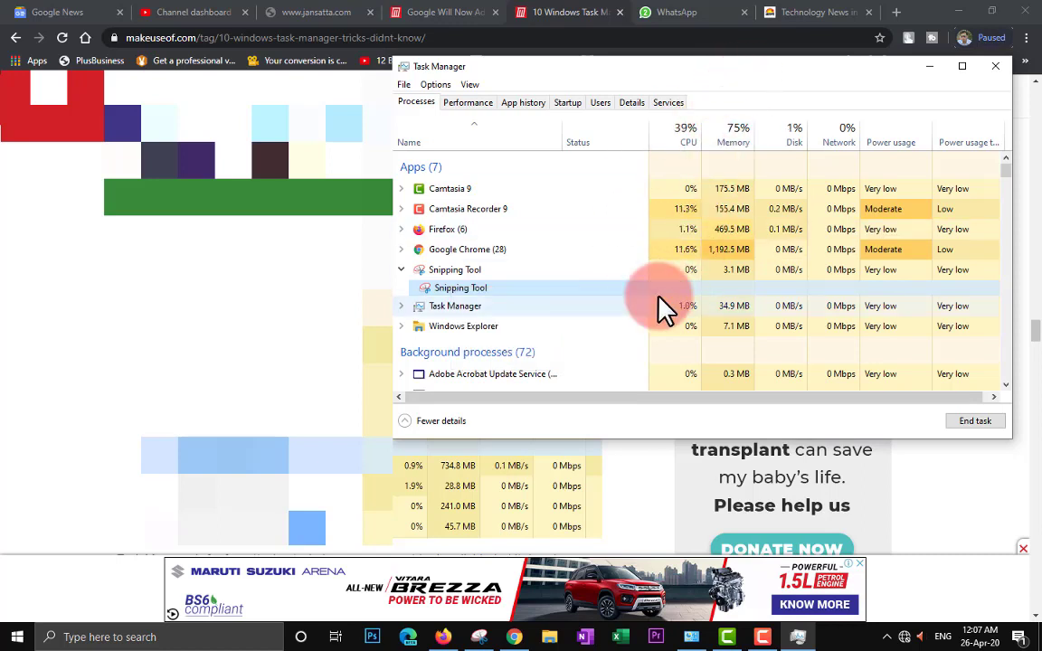
pyautogui.click(534, 634)
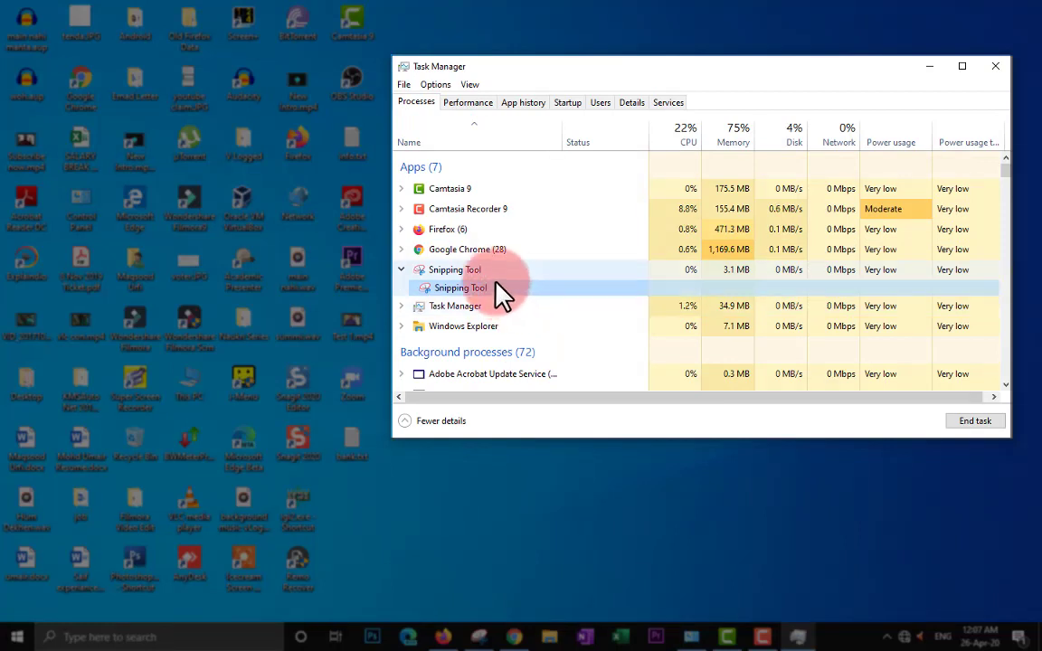
# Step: Open the file location of the Camtasia 9 app from the process list
pyautogui.click(452, 189)
pyautogui.rightClick(452, 189)
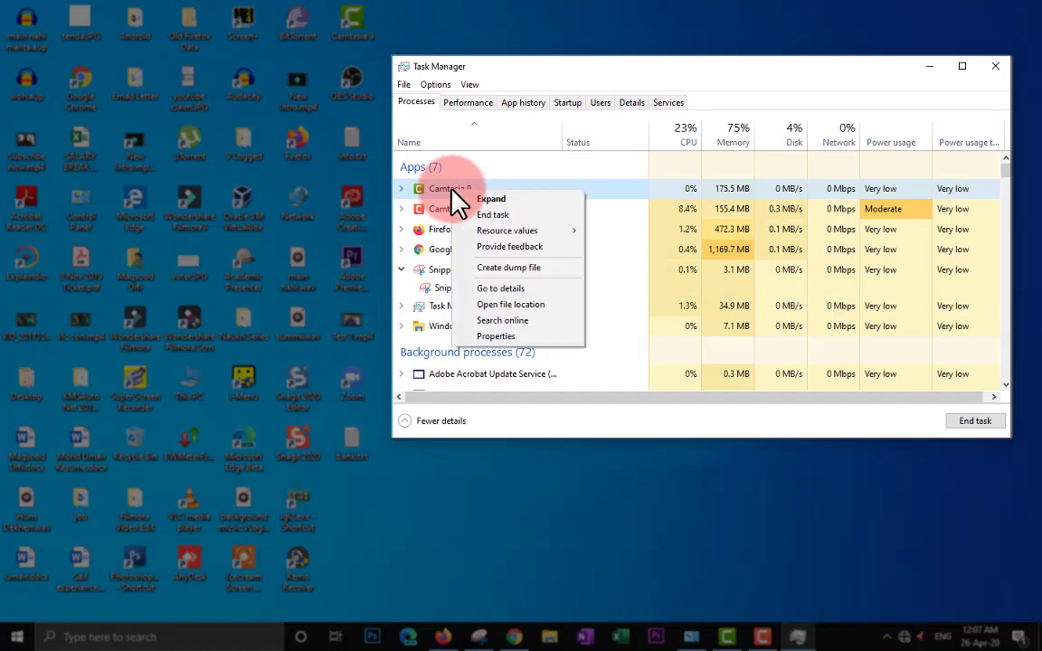
pyautogui.click(496, 305)
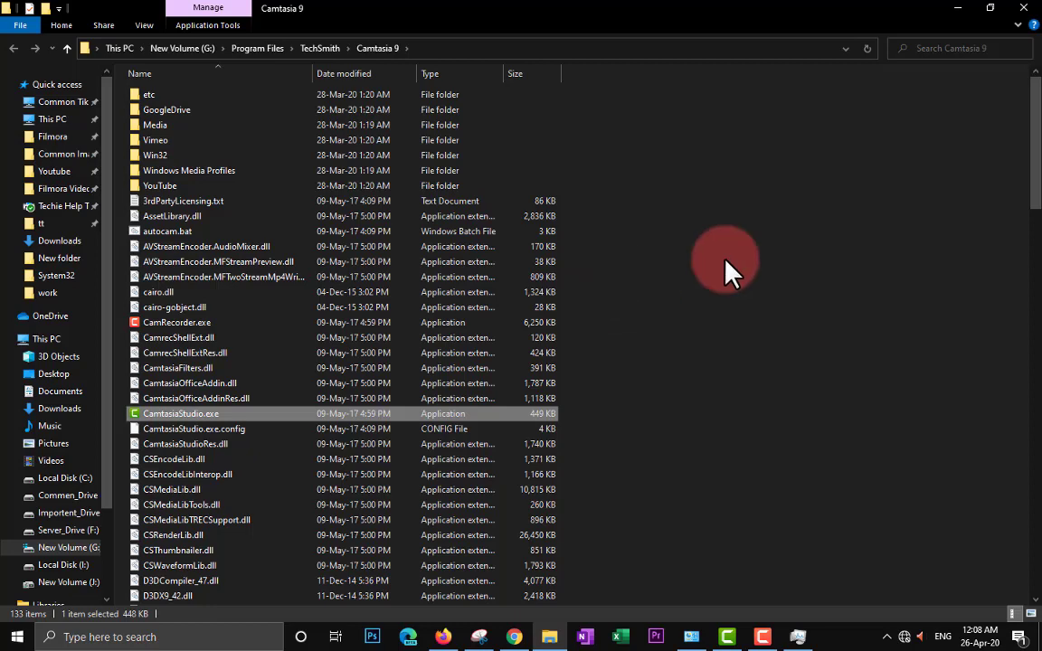
# Step: Display the full path of the Camtasia 9 program folder and close the File Explorer window
pyautogui.click(447, 48)
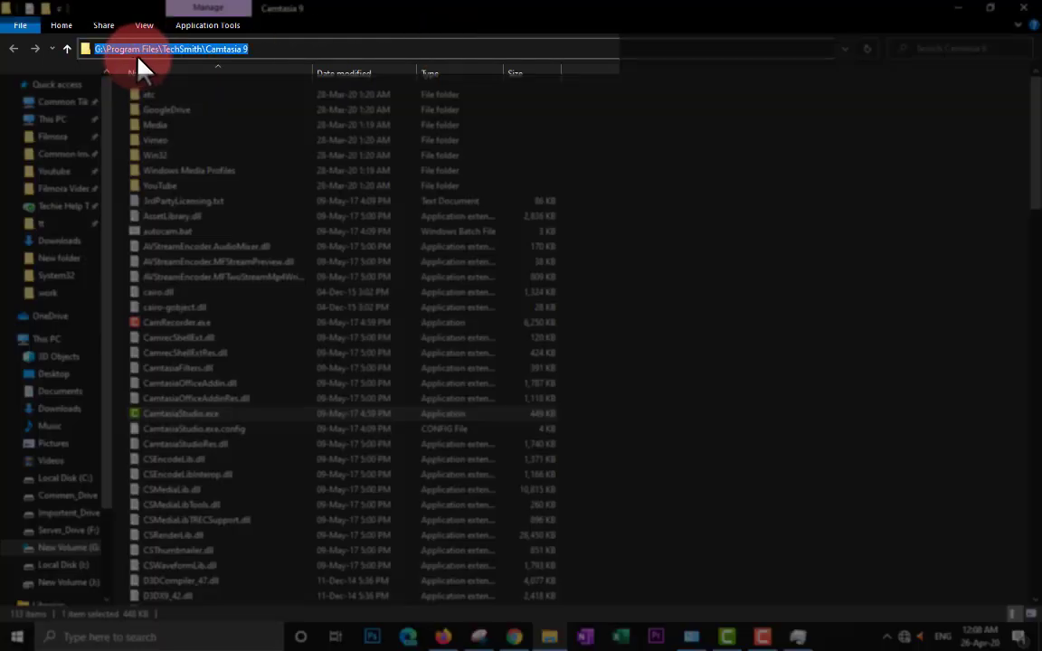
pyautogui.click(274, 48)
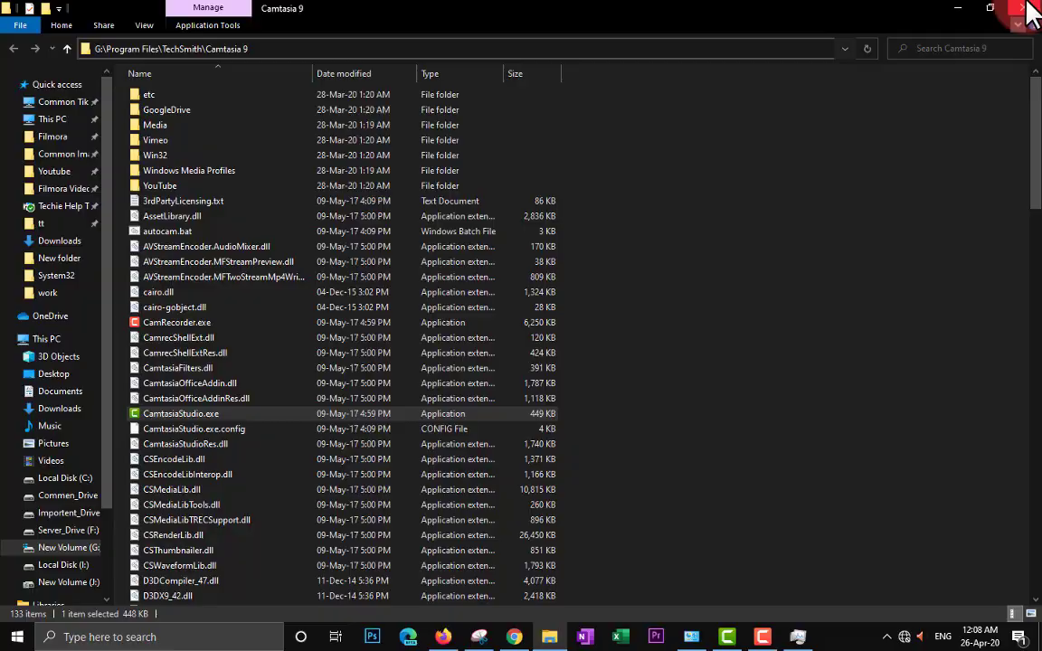
pyautogui.click(1027, 10)
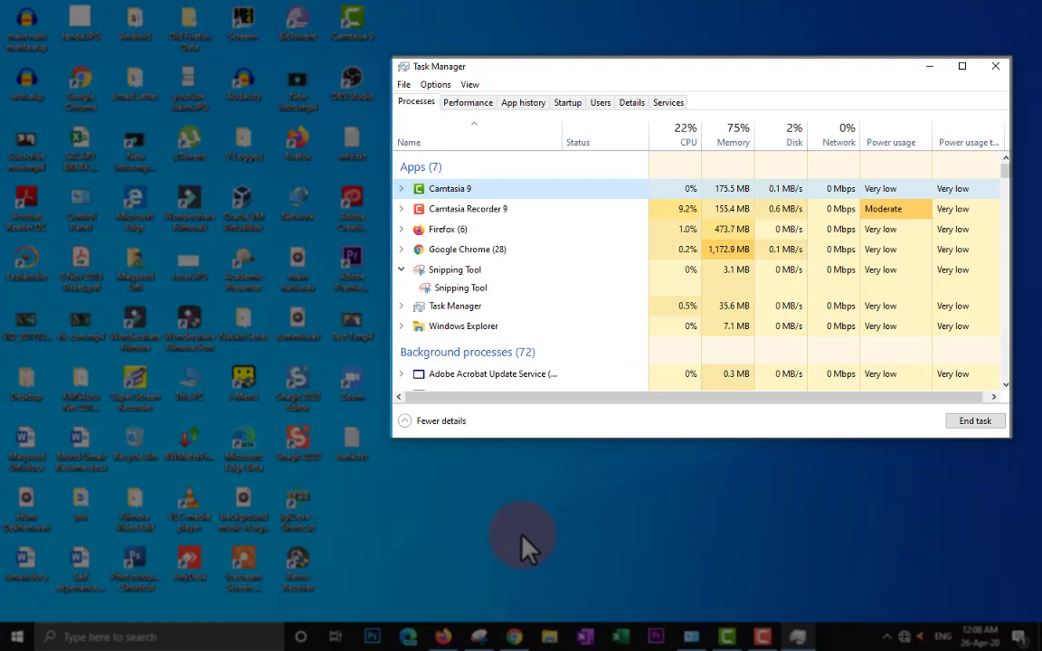
pyautogui.click(574, 523)
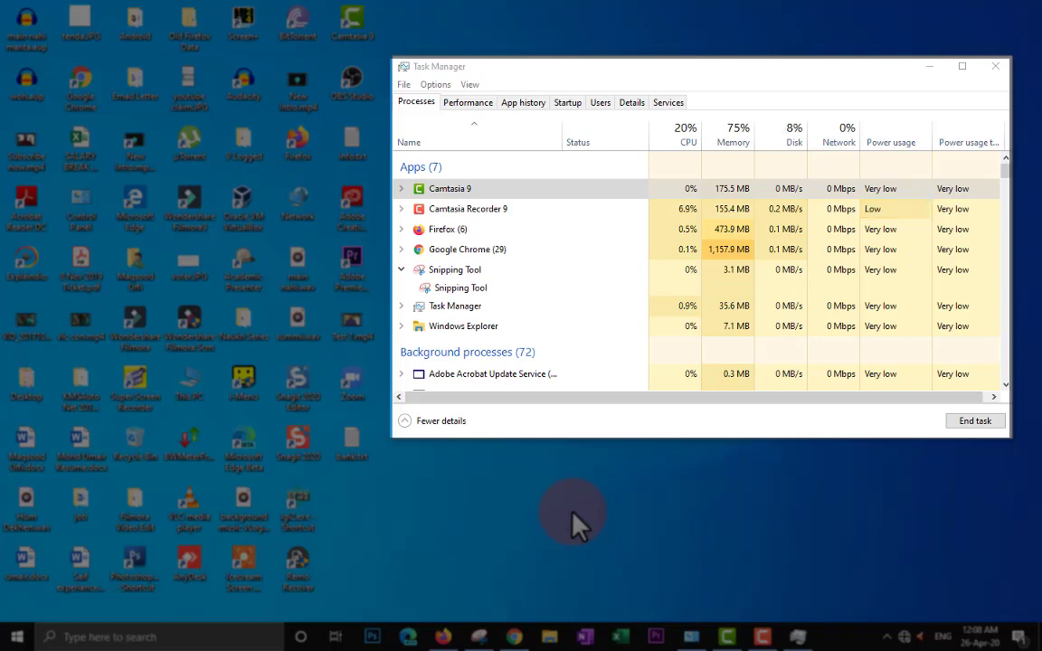
# Step: Look through Task Manager's process details, services and users, and select the signed-in user account
pyautogui.click(632, 101)
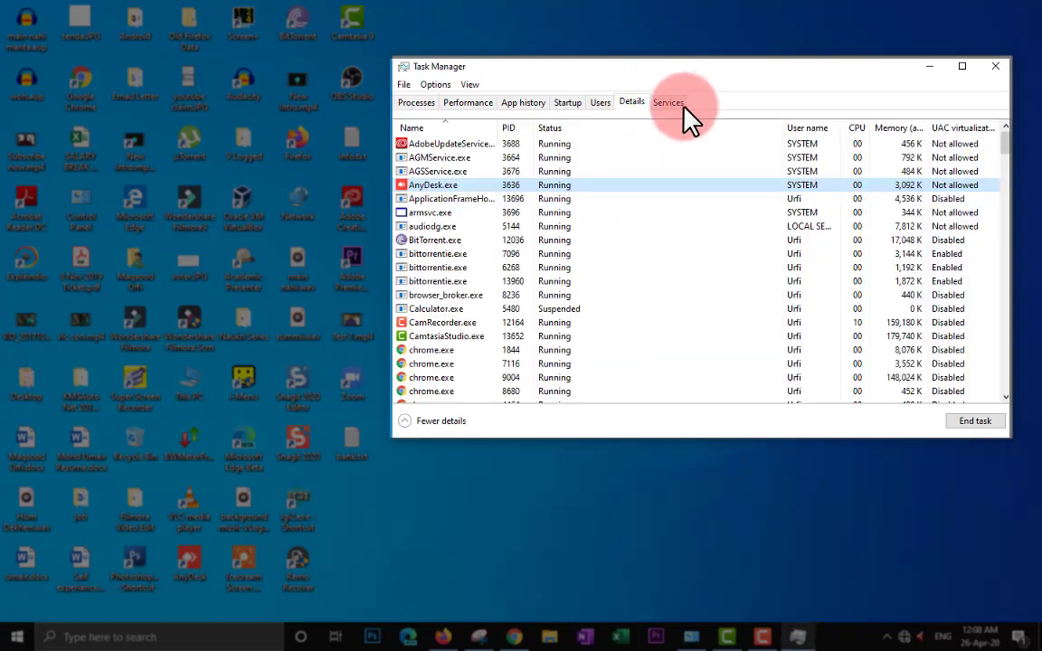
pyautogui.click(688, 105)
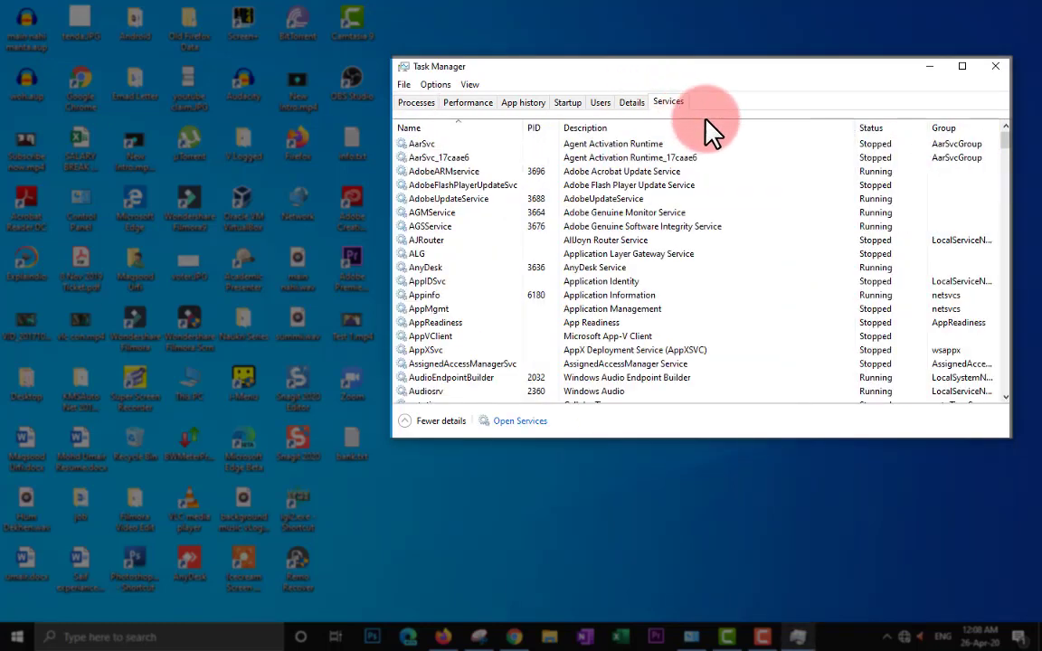
pyautogui.click(601, 104)
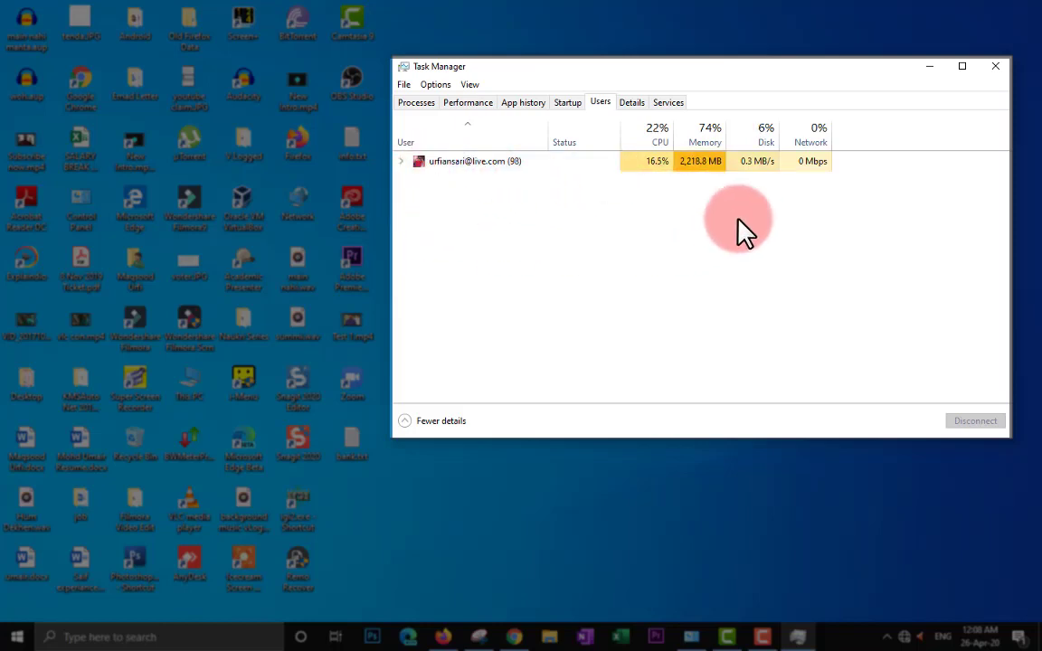
pyautogui.click(472, 163)
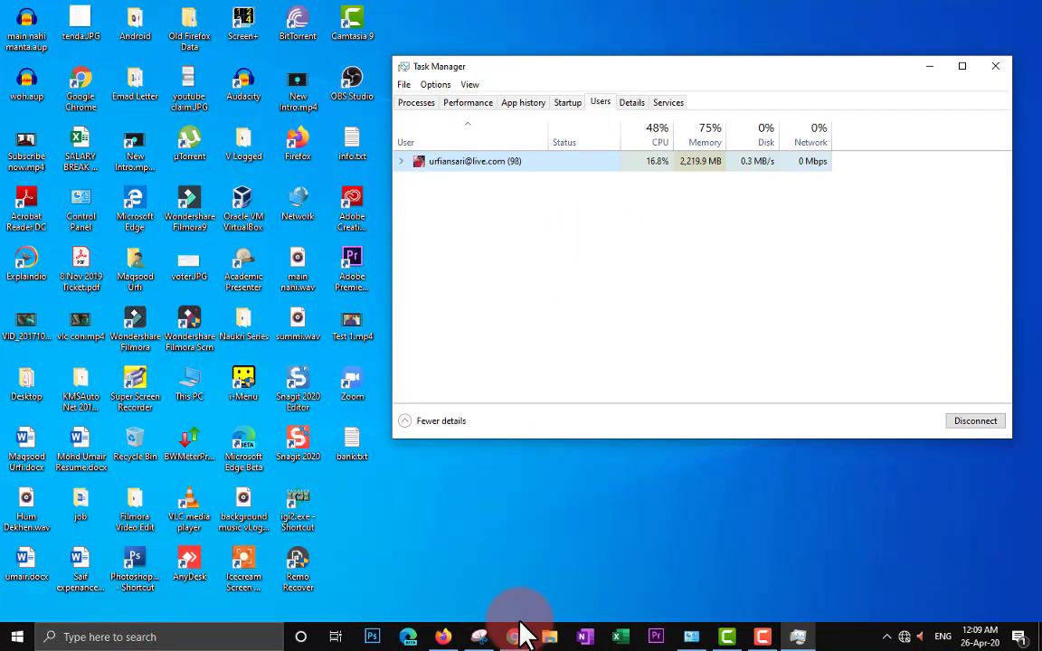
# Step: Switch to Chrome and show the YouTube Studio channel dashboard
pyautogui.click(515, 637)
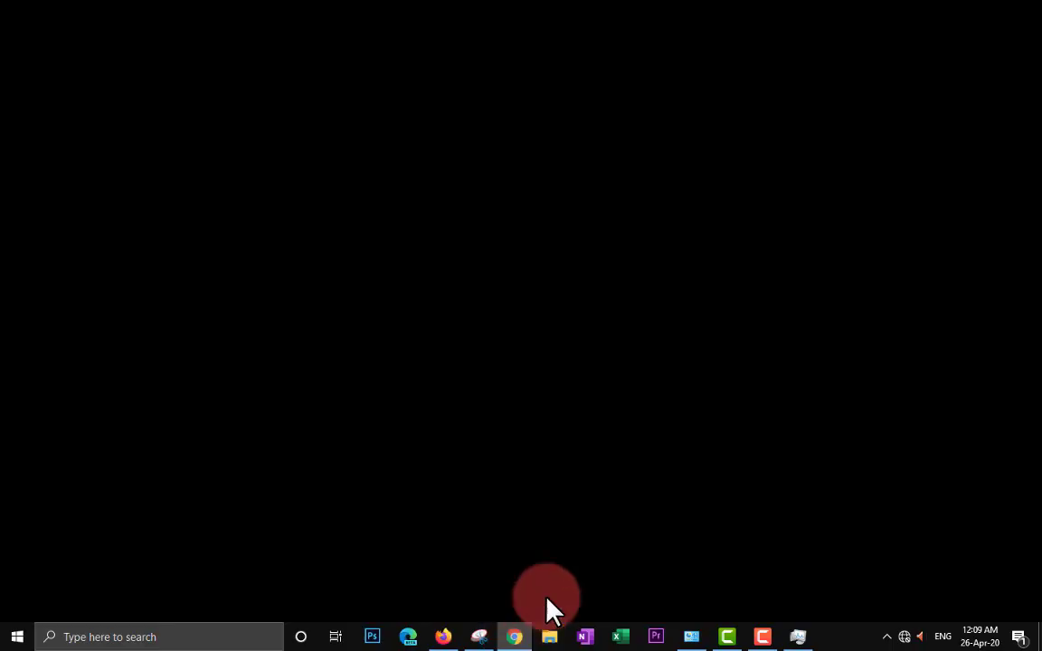
pyautogui.click(197, 12)
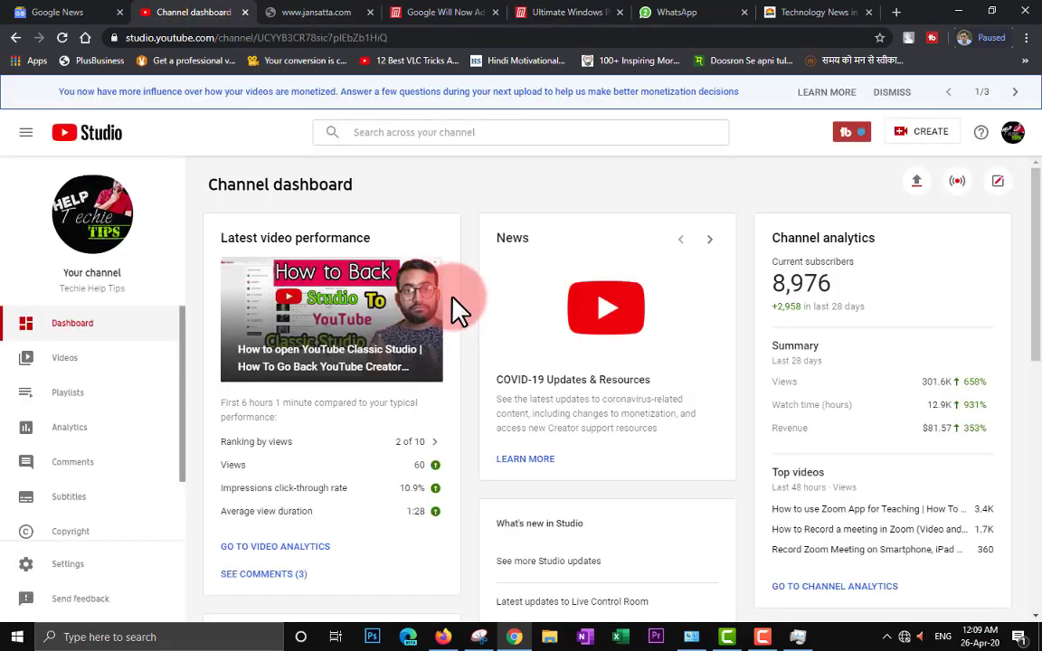